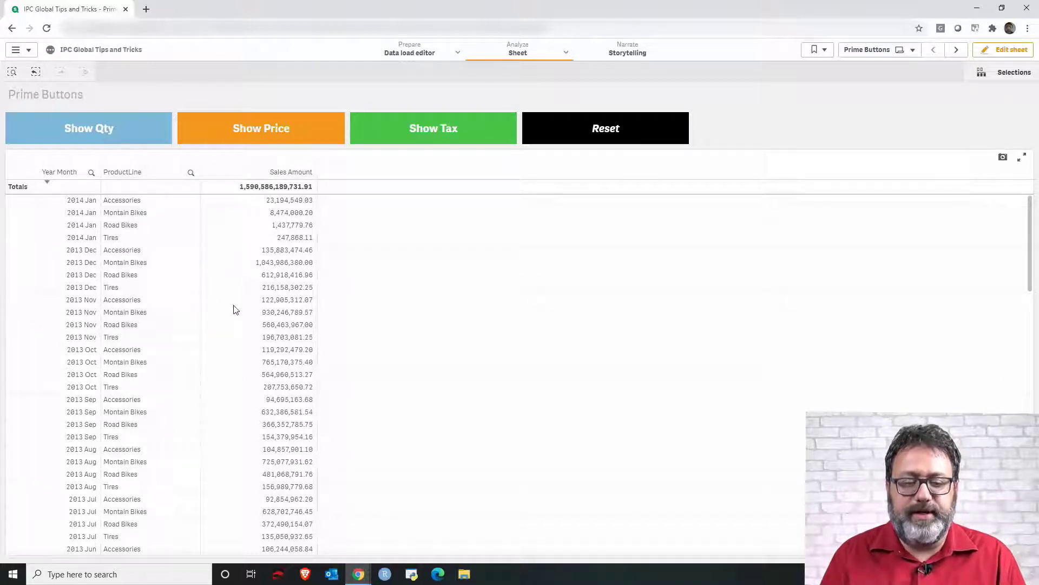
Step: Use Show Qty, Show Price and Show Tax to reveal the Qty, Unit Price, Tax Amount and Sales Total columns
click(119, 133)
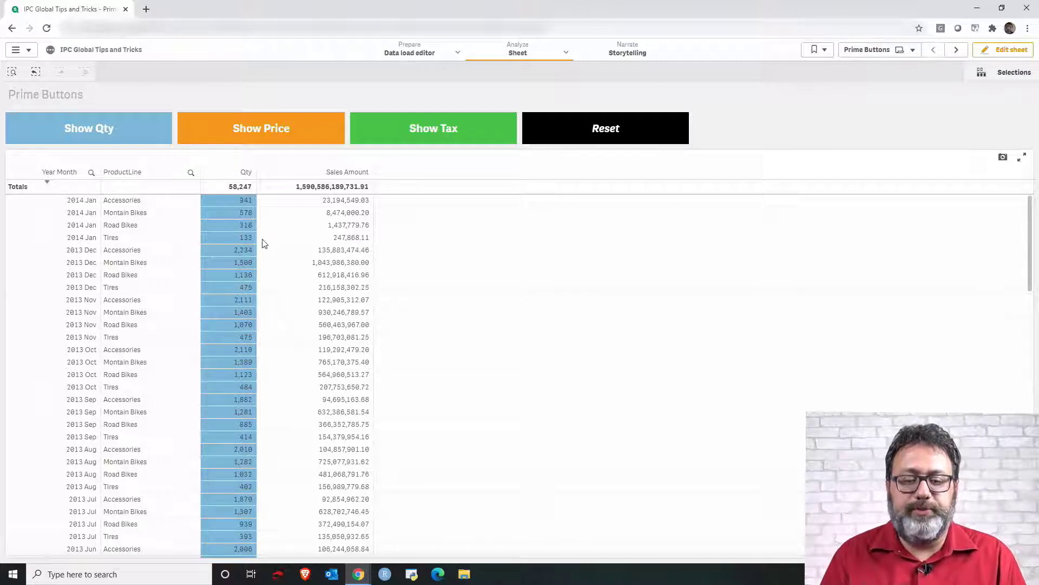
click(262, 132)
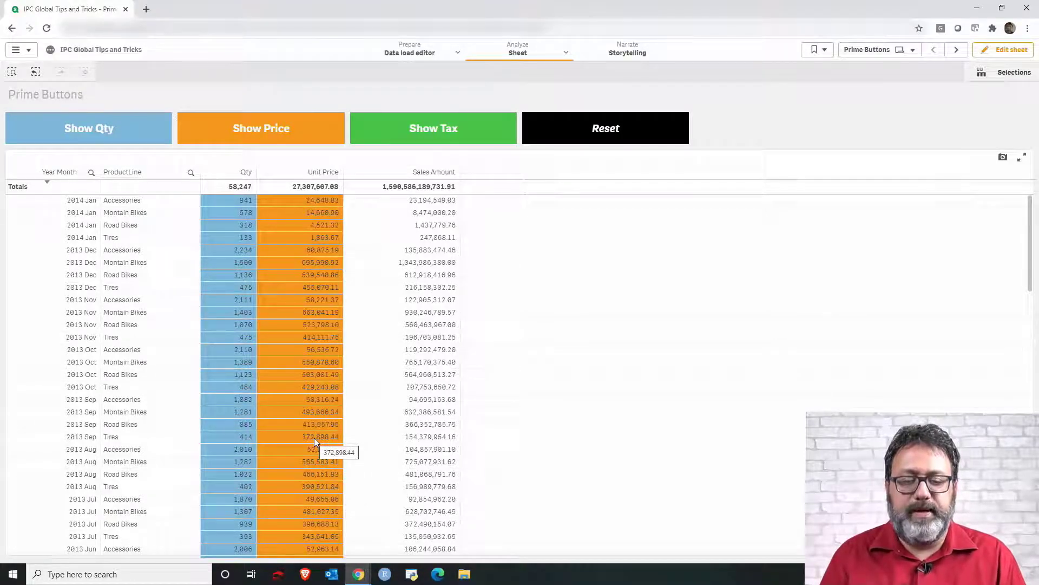
click(420, 134)
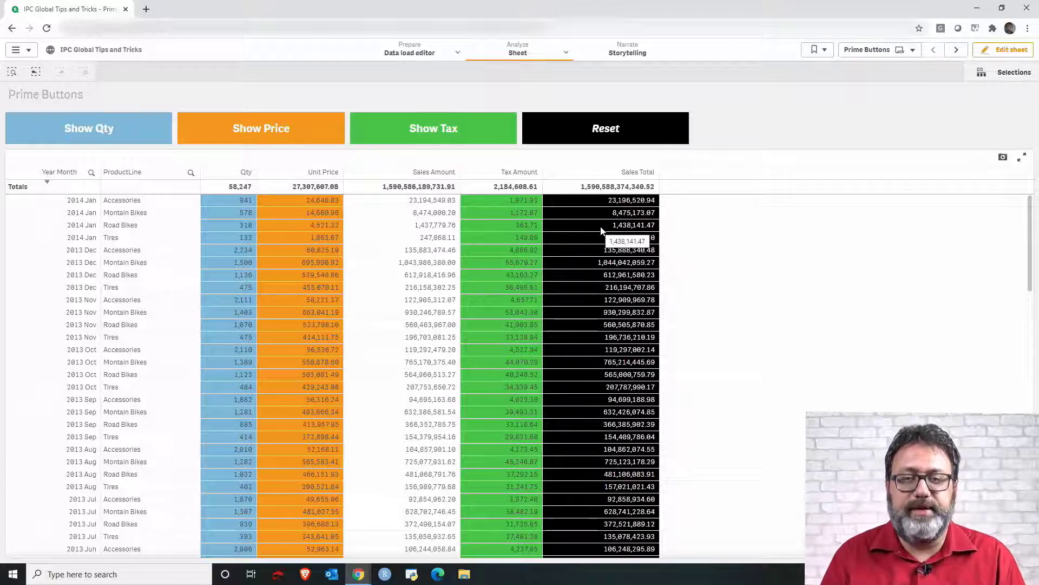
Step: Press Reset to hide the Qty, Unit Price, Tax Amount and Sales Total columns
click(600, 135)
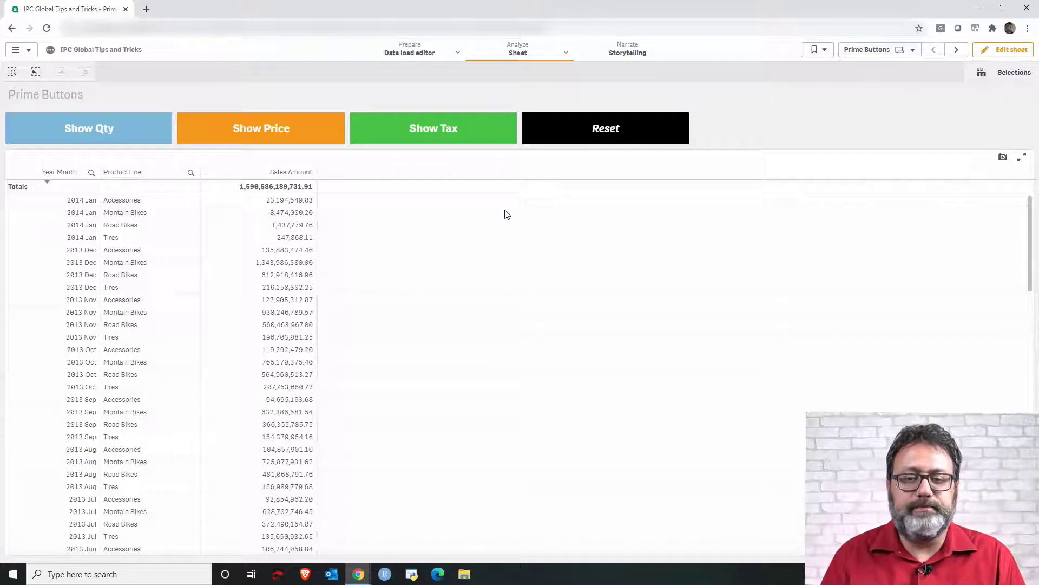
Step: Move to the Prime Buttons 2 sheet and switch it into edit mode
click(957, 50)
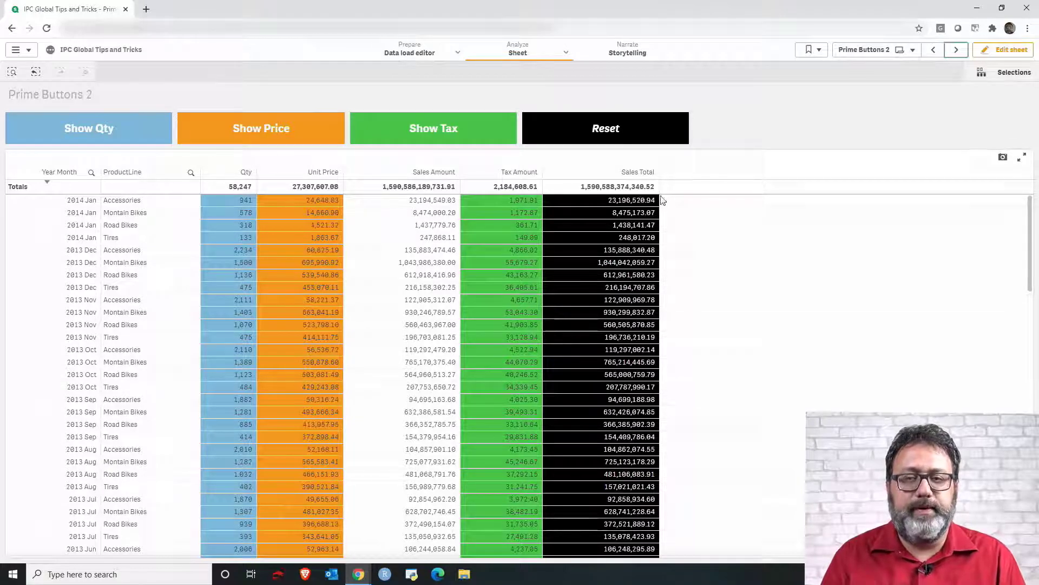
click(994, 55)
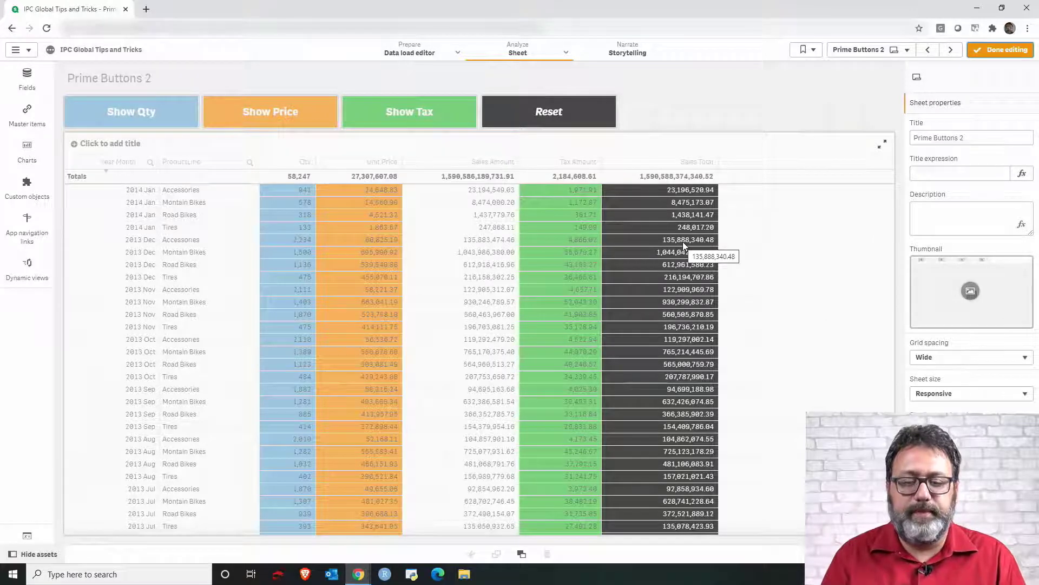
Step: Create the variable vColumnDisplay with definition 1, save it and close the variables list
click(27, 535)
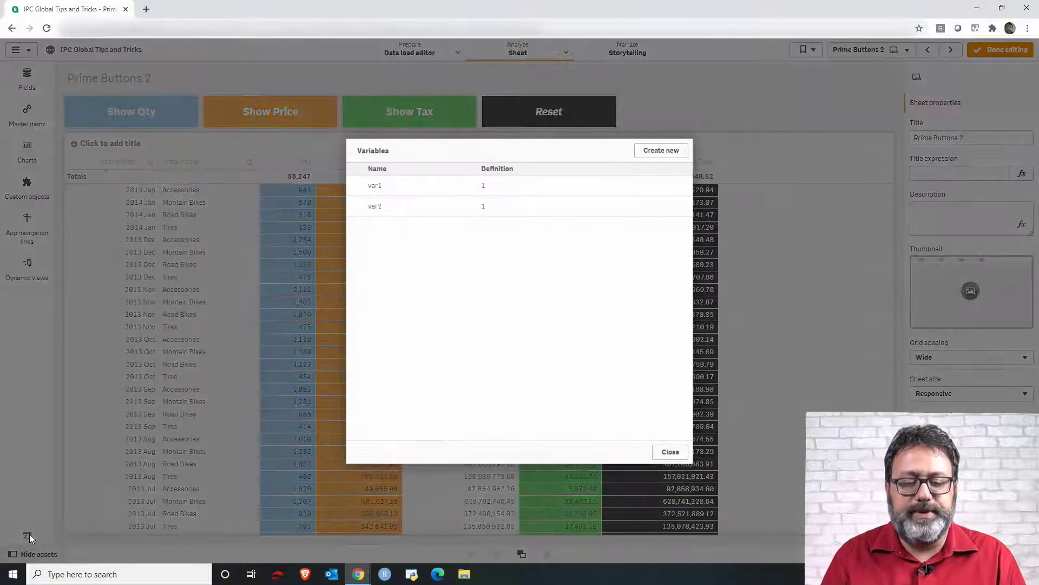
click(673, 154)
click(566, 217)
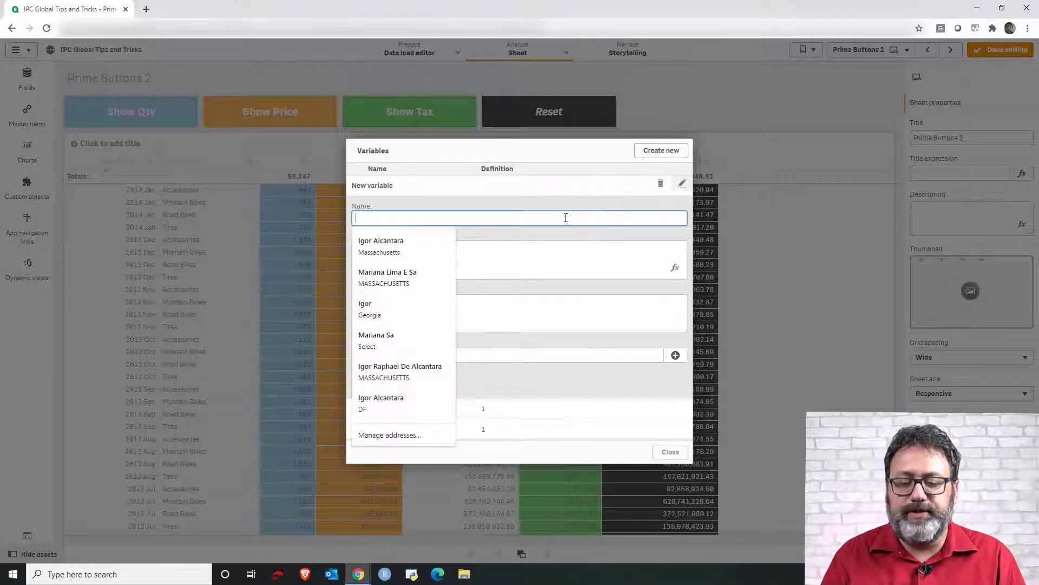
text(v)
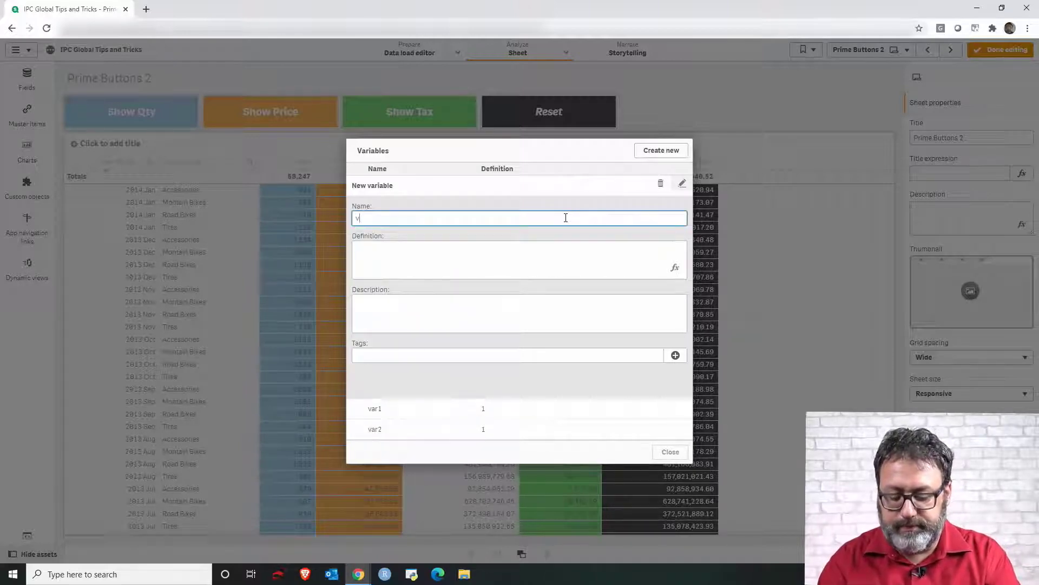
text(Column)
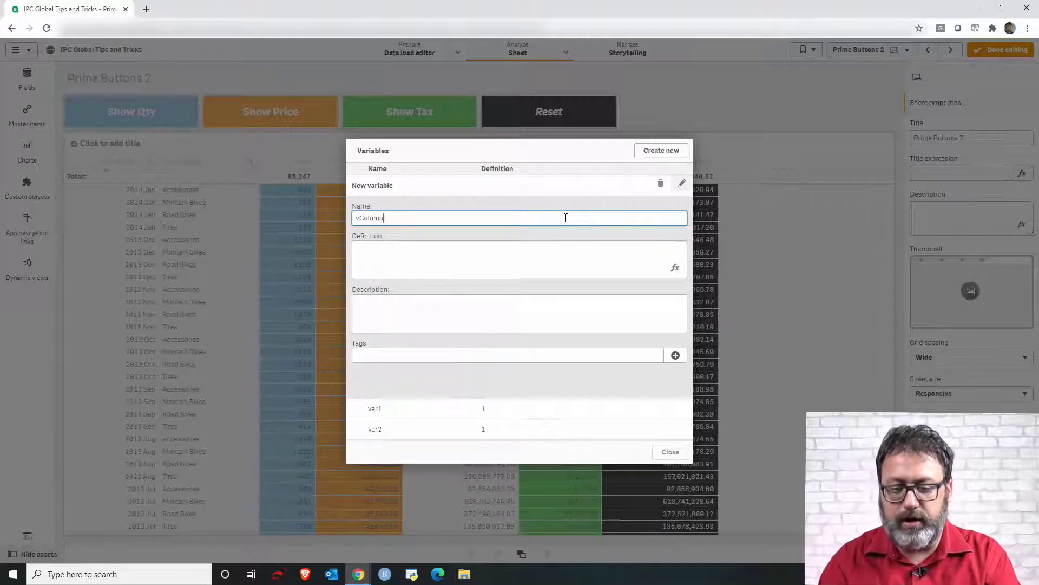
text(Dis)
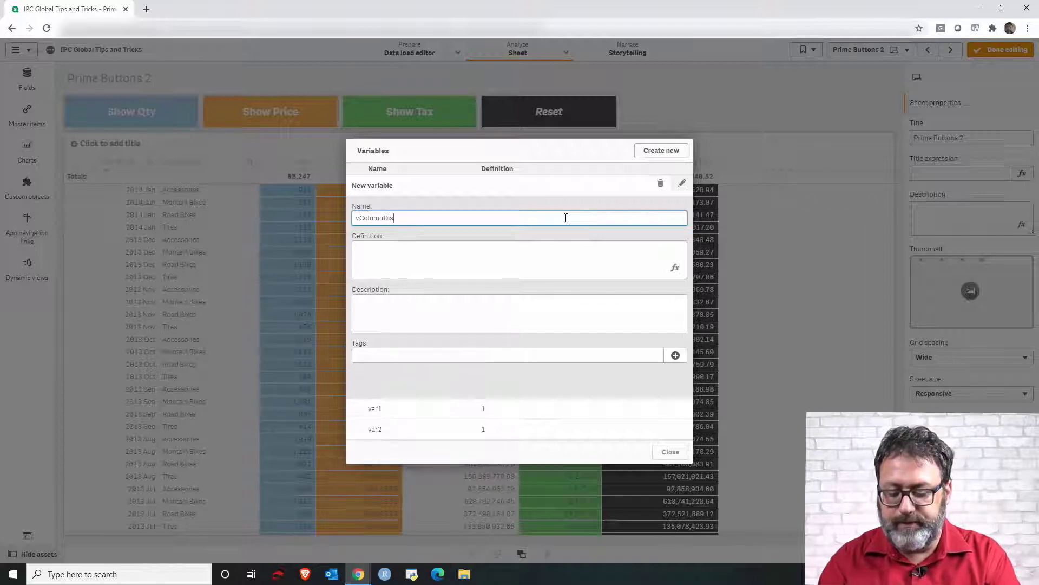
text(play)
key(ctrl+a)
key(ctrl+c)
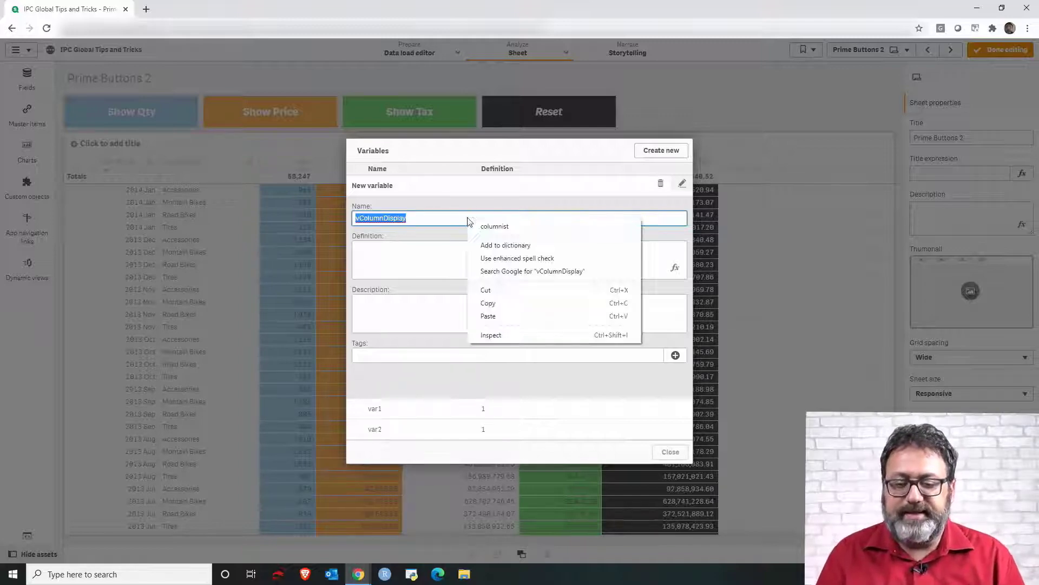
click(418, 258)
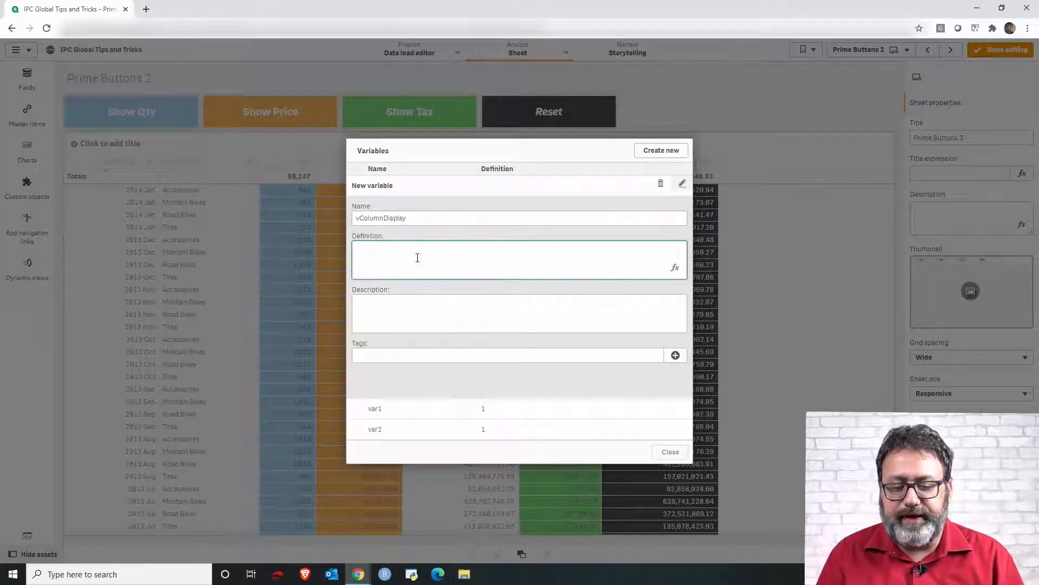
text(1)
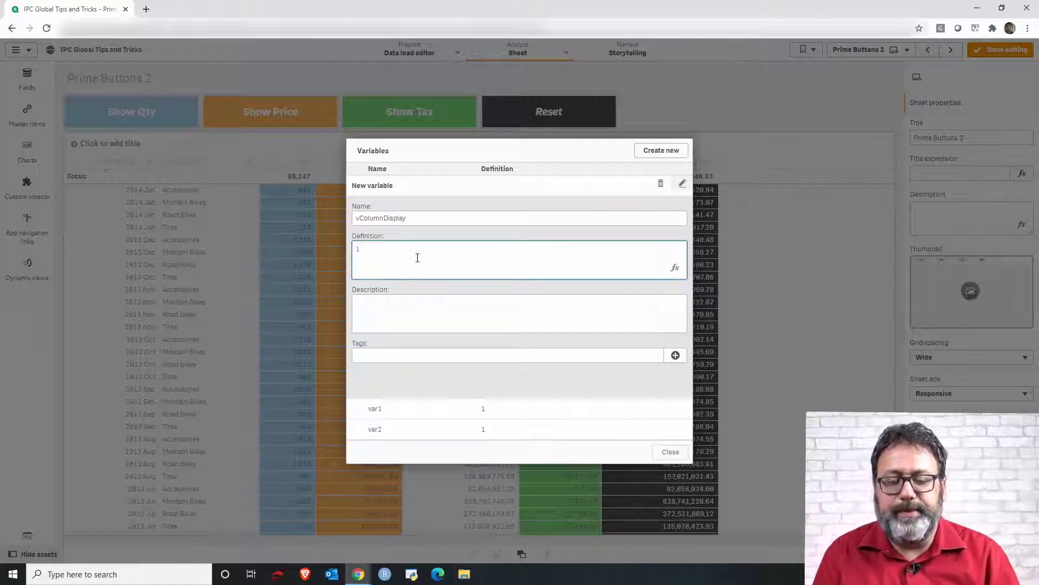
click(426, 236)
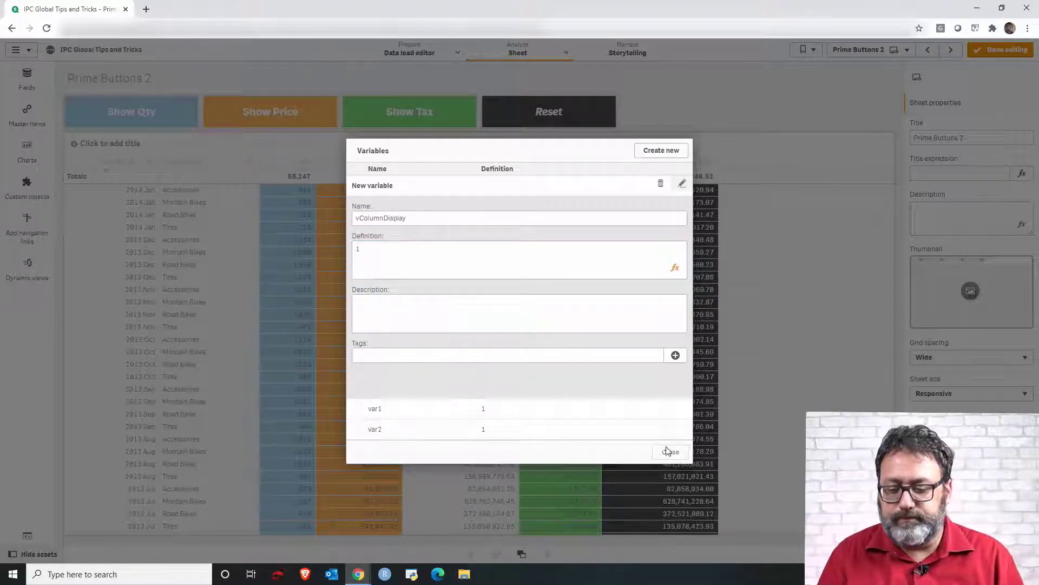
click(783, 306)
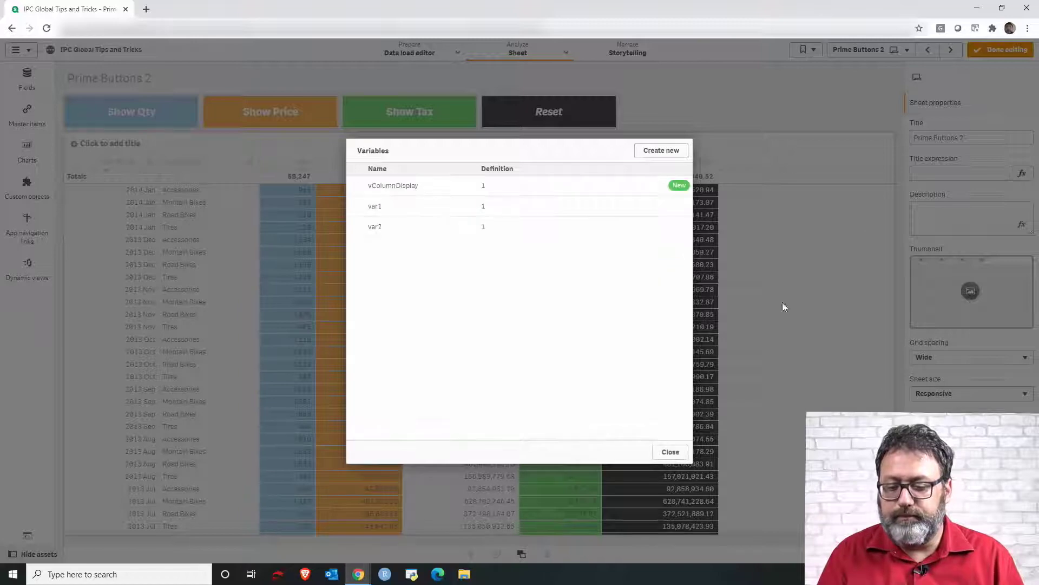
click(672, 452)
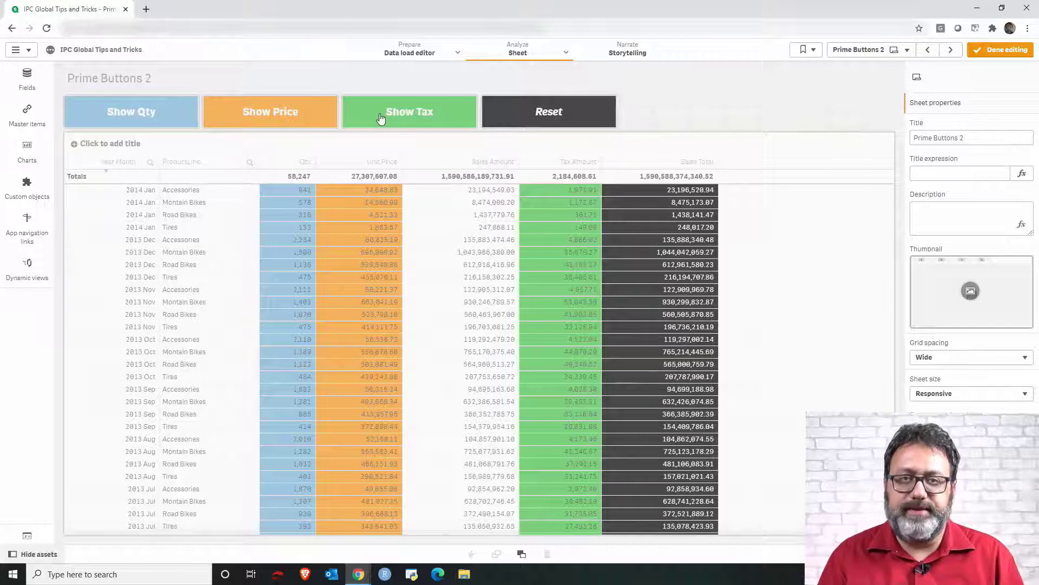
Step: Select the Show Qty button on the Prime Buttons 2 sheet to edit its properties
click(171, 124)
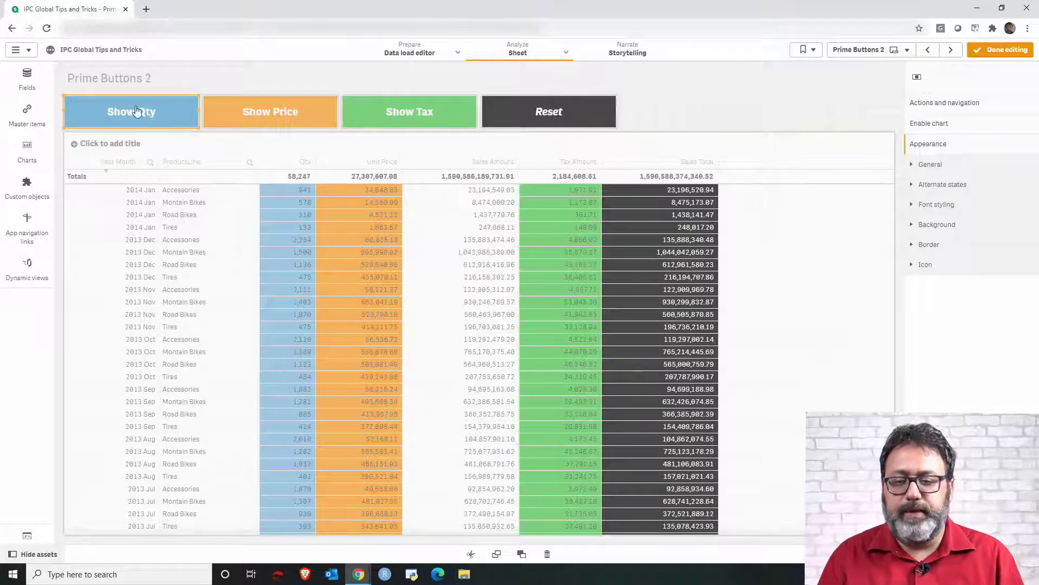
Step: Add a Set variable value action on vColumnDisplay to Show Qty and open the value's expression editor
click(945, 106)
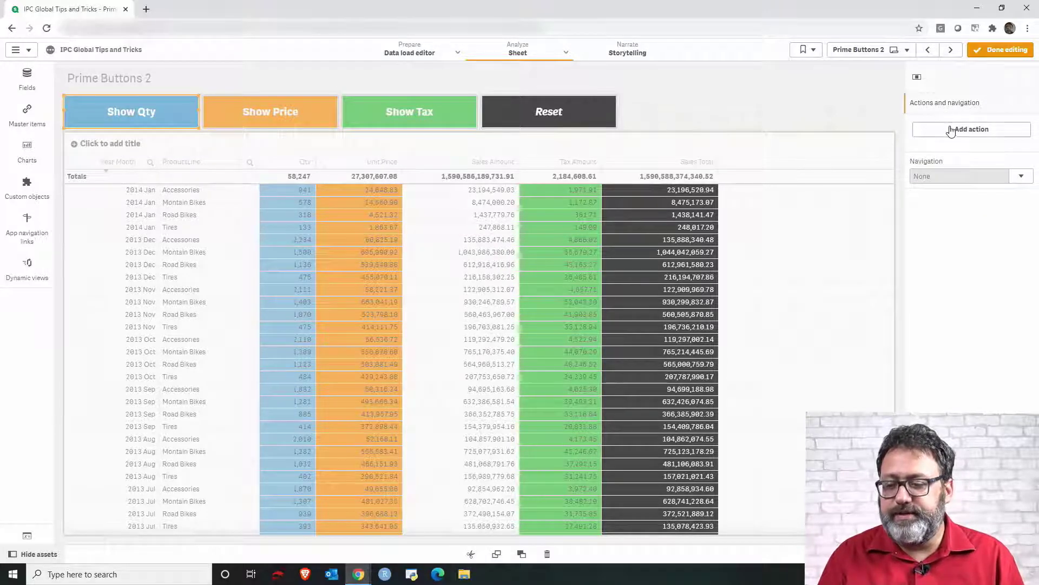
click(952, 130)
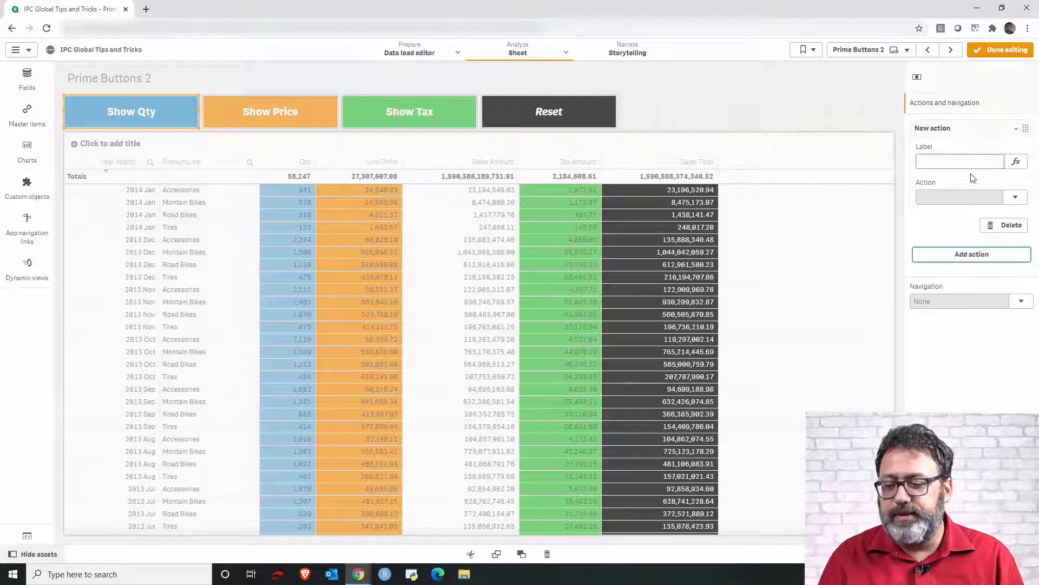
click(1015, 198)
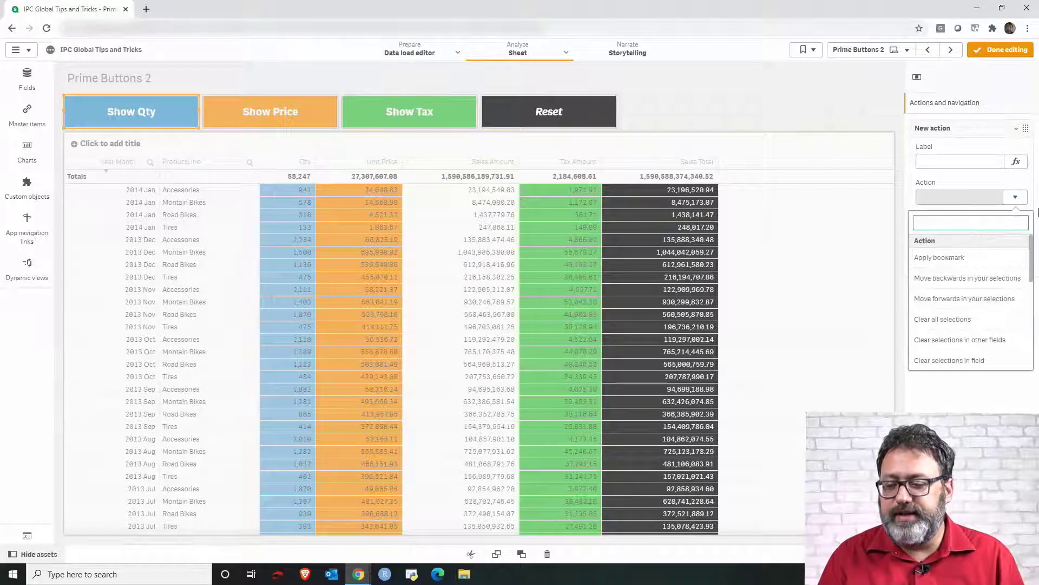
drag(1036, 246, 1036, 366)
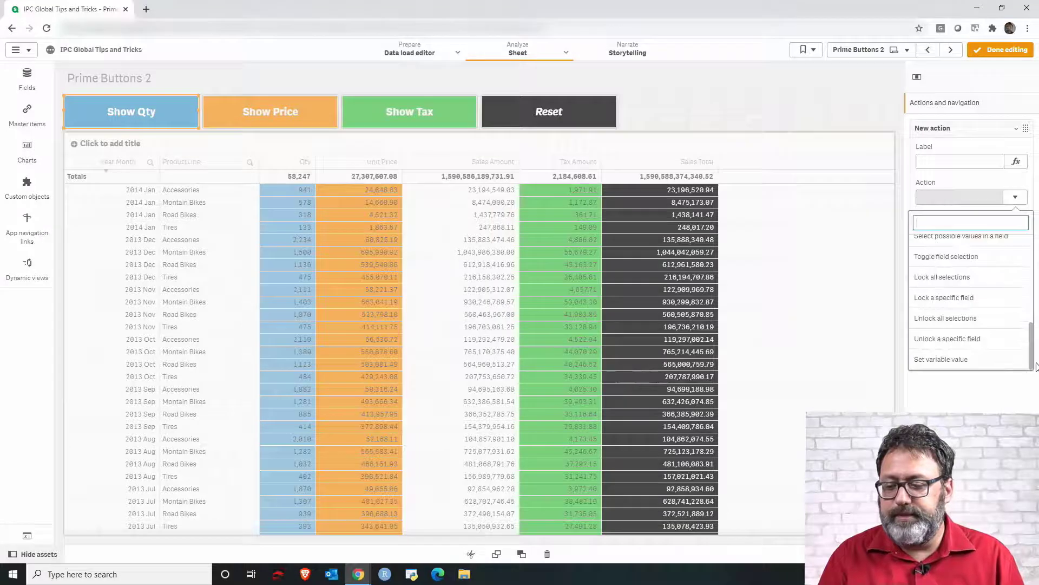
click(943, 360)
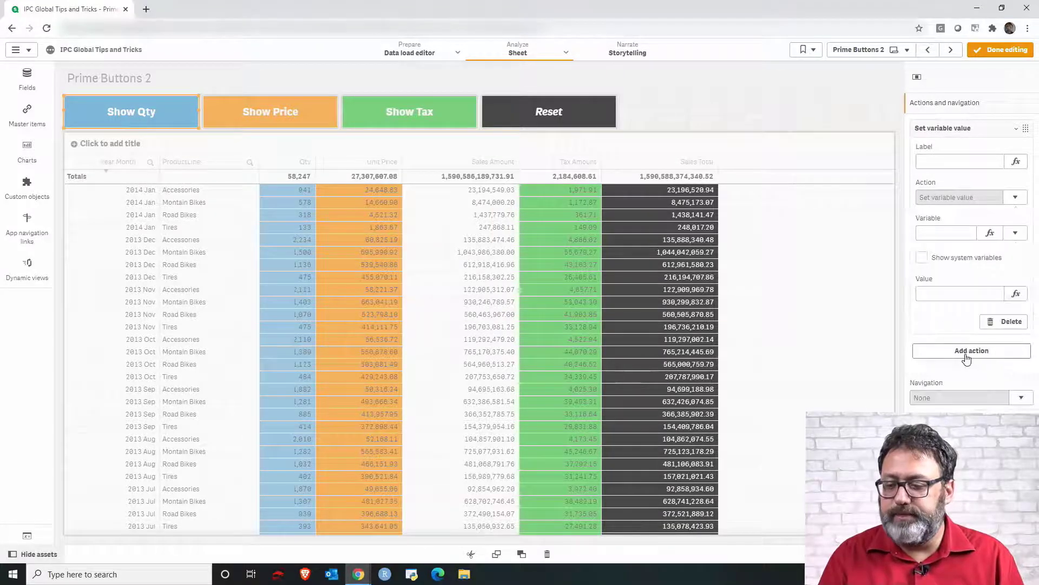
click(938, 233)
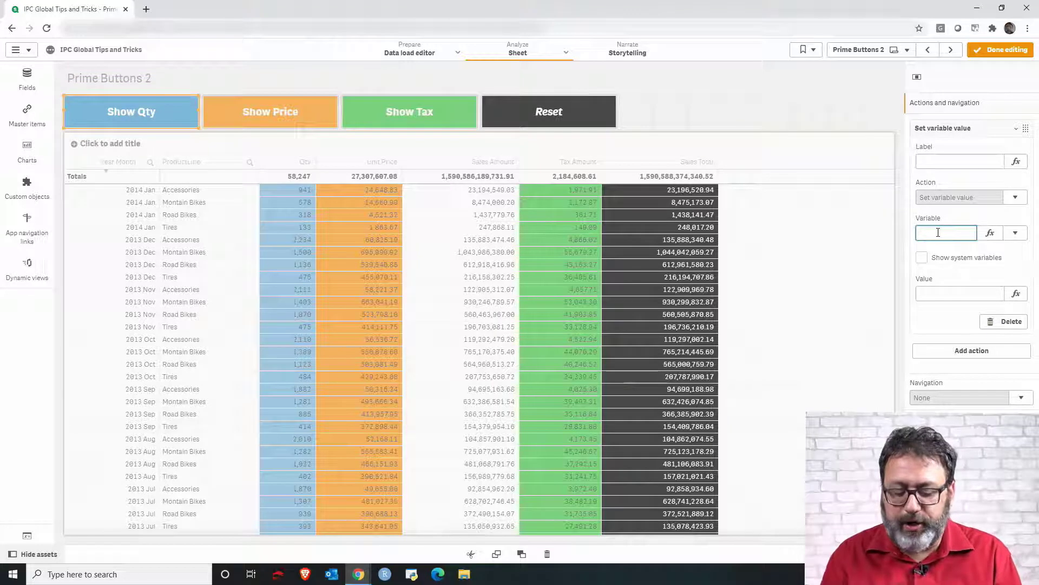
key(ctrl+v)
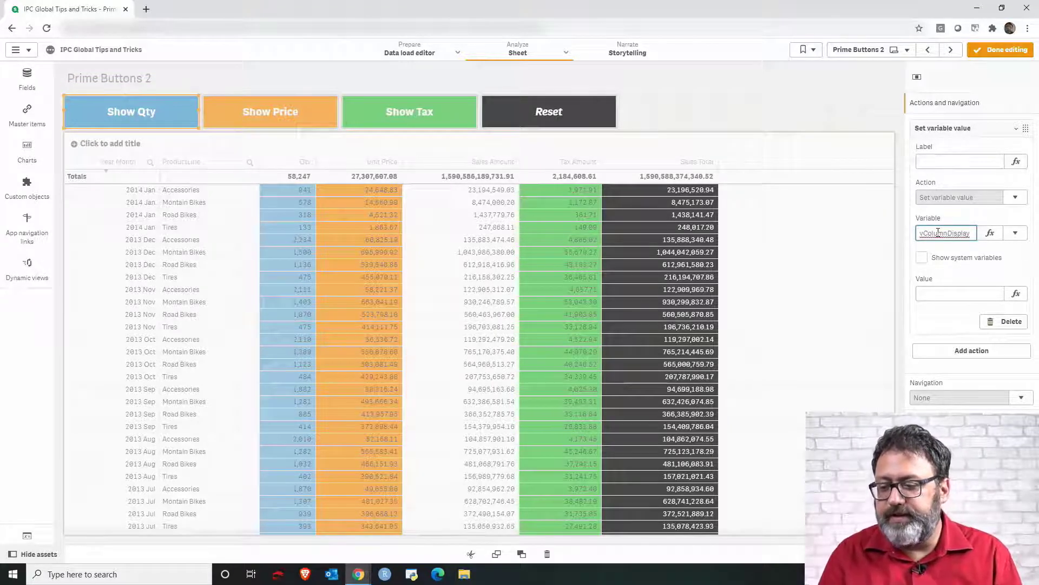
click(945, 292)
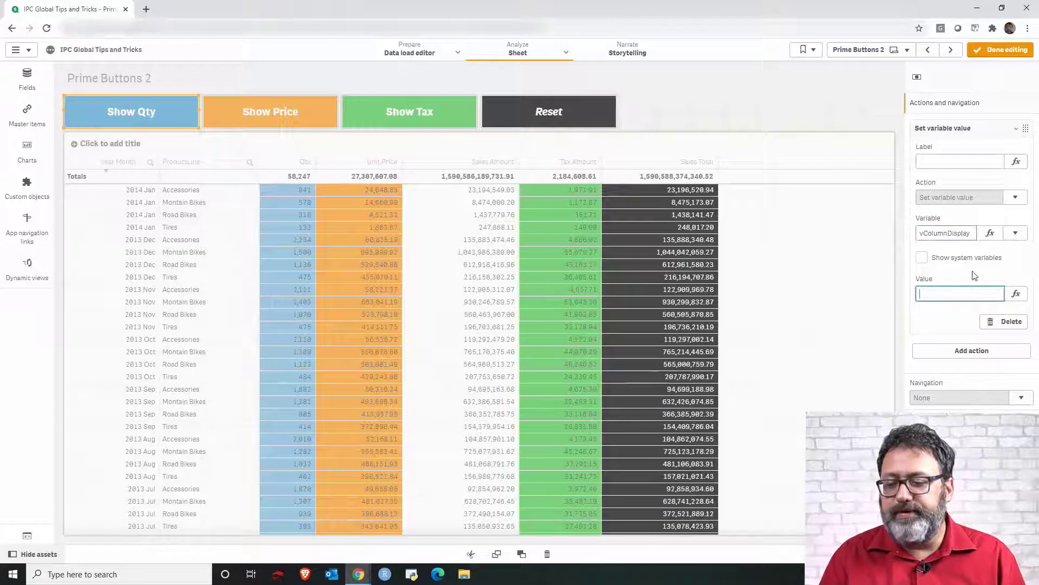
click(1016, 295)
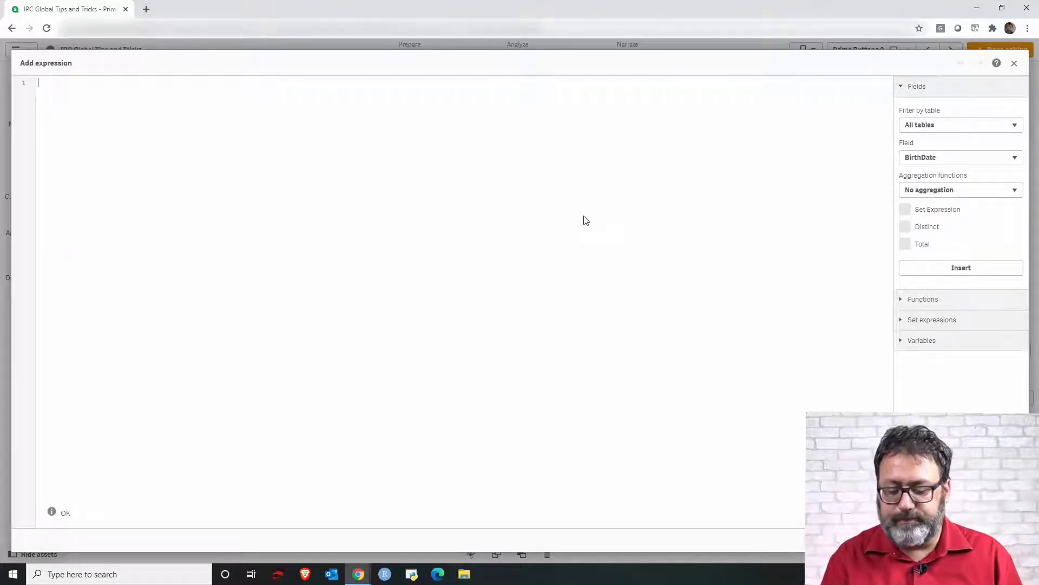
Step: Enter =vColumnDisplay * 2 as the action's value expression and apply it
text(=)
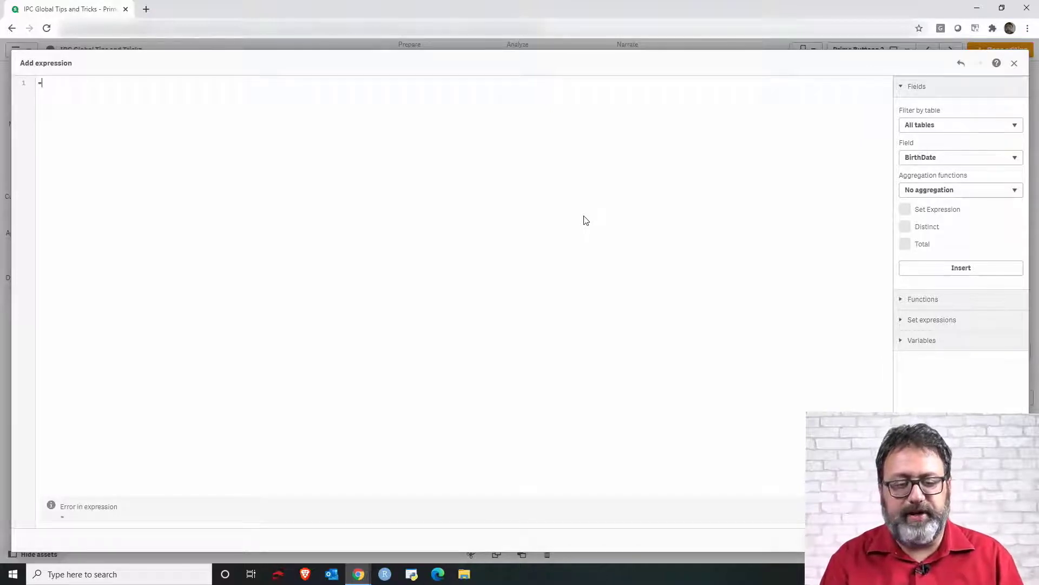
key(ctrl+v)
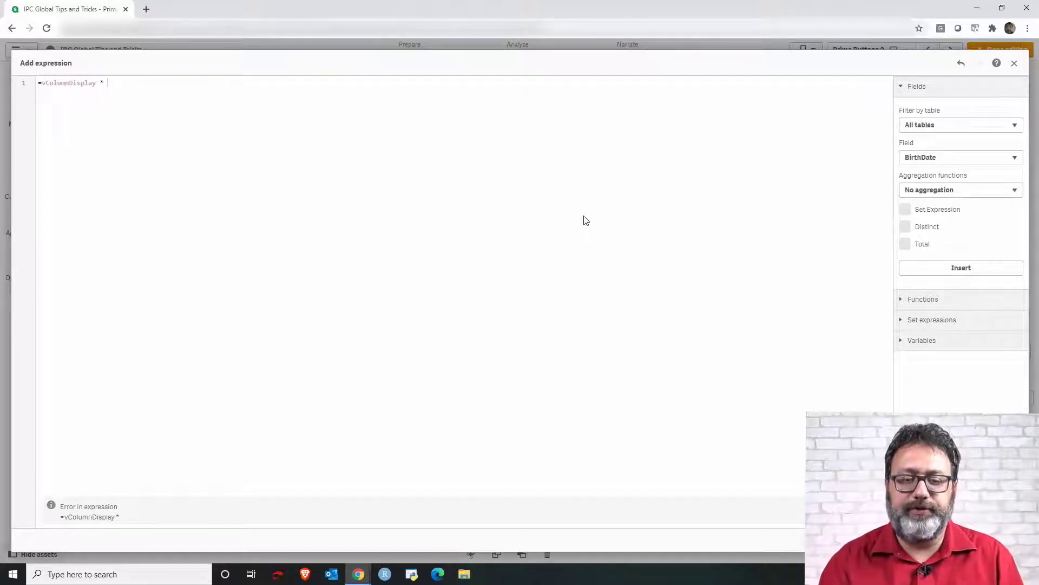
text(2)
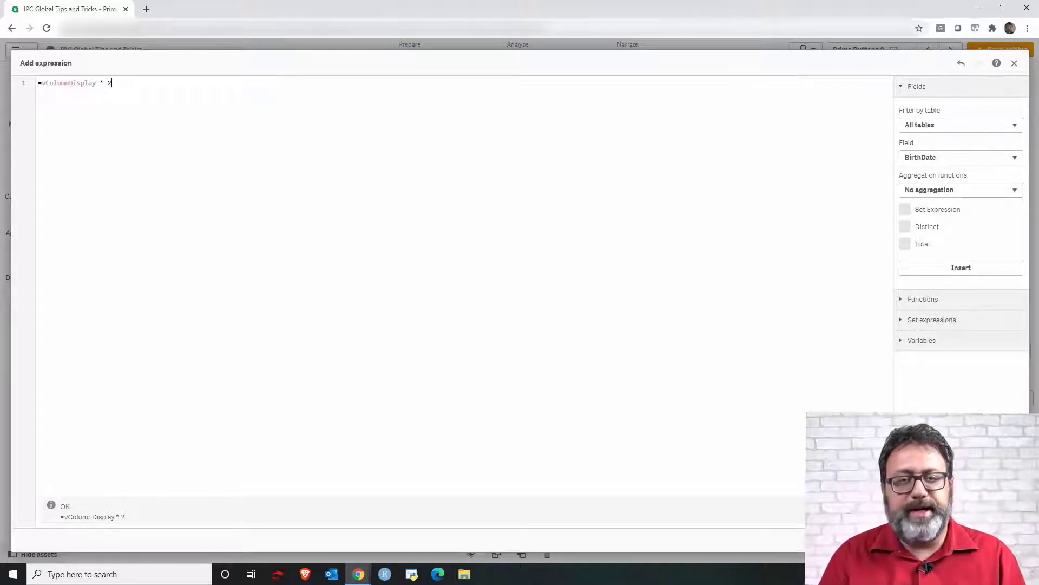
click(1000, 539)
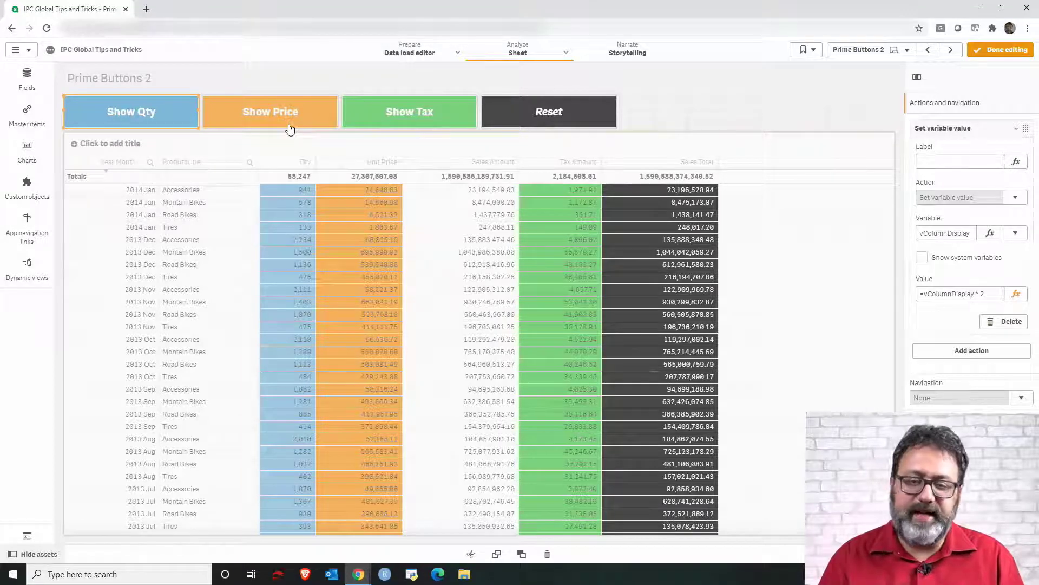
Step: Give the Show Price button a Set variable value action targeting vColumnDisplay
click(333, 115)
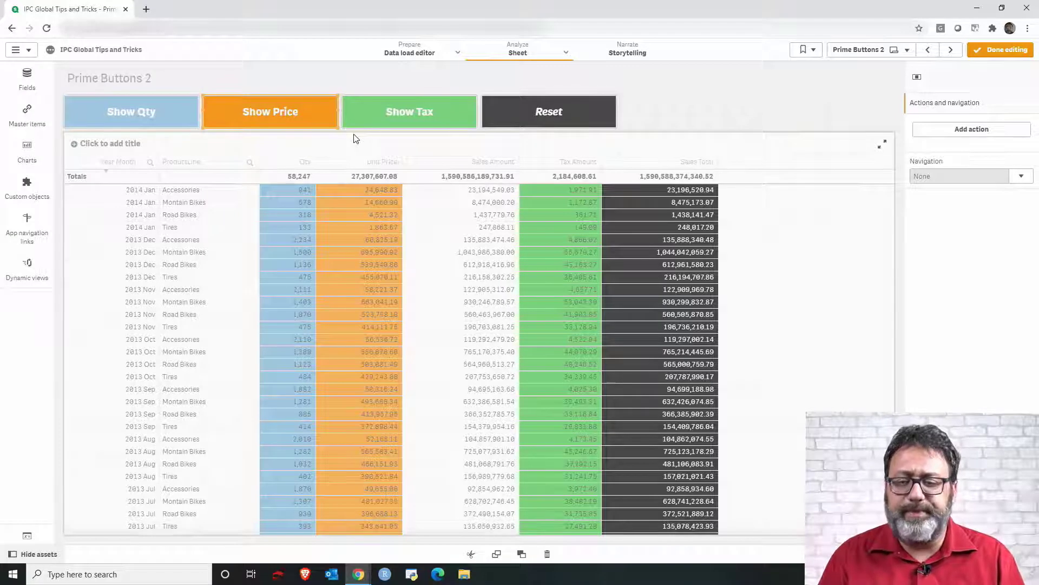
click(968, 134)
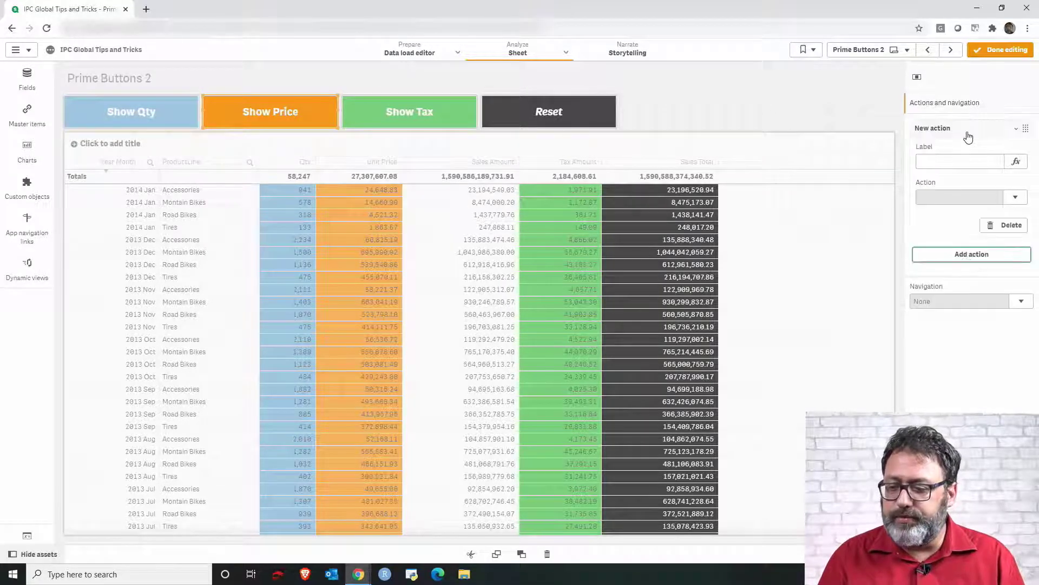
click(1015, 197)
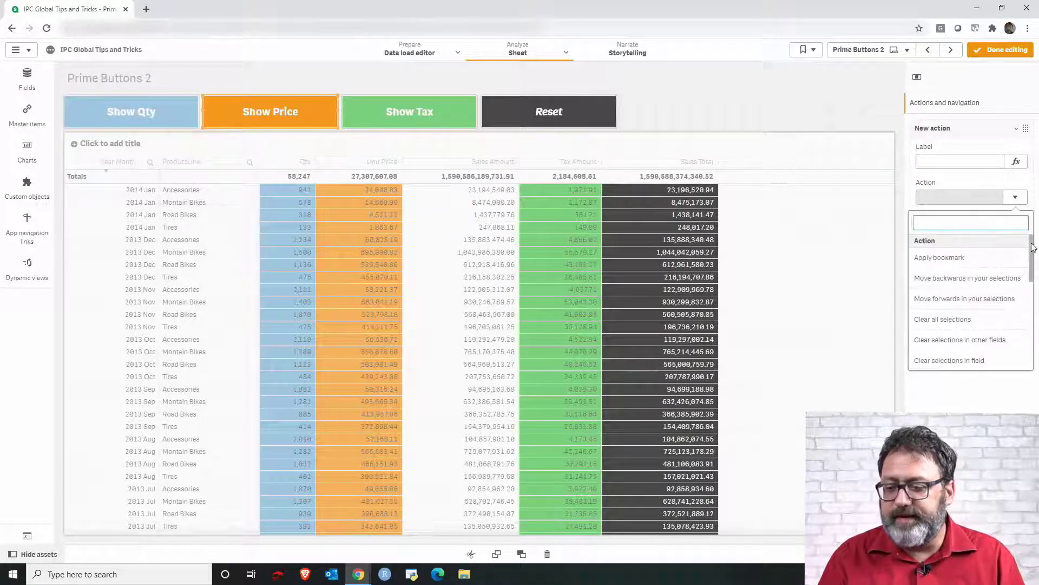
scroll(1033, 247, down, 5)
click(989, 357)
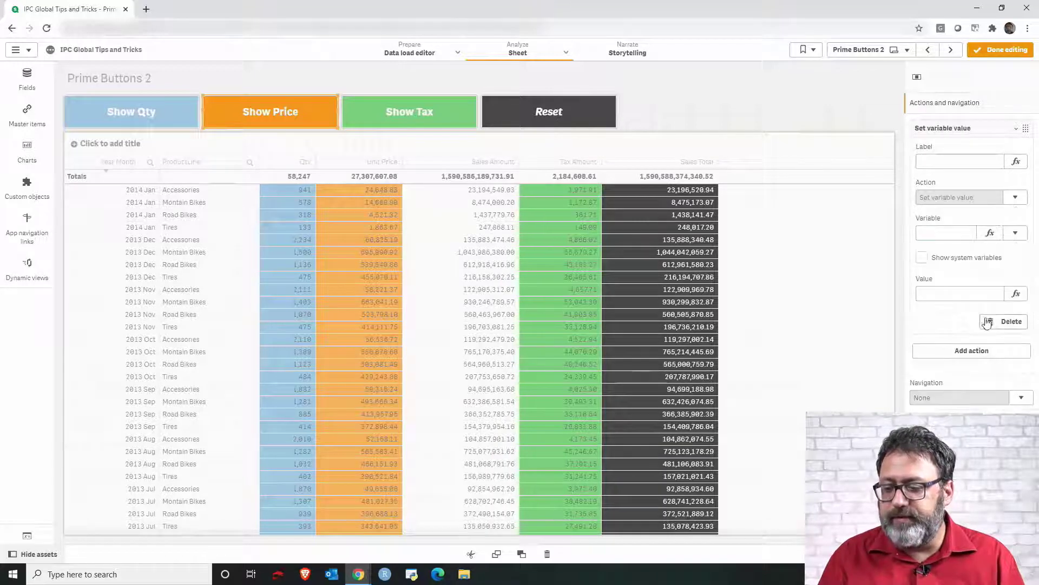
click(964, 239)
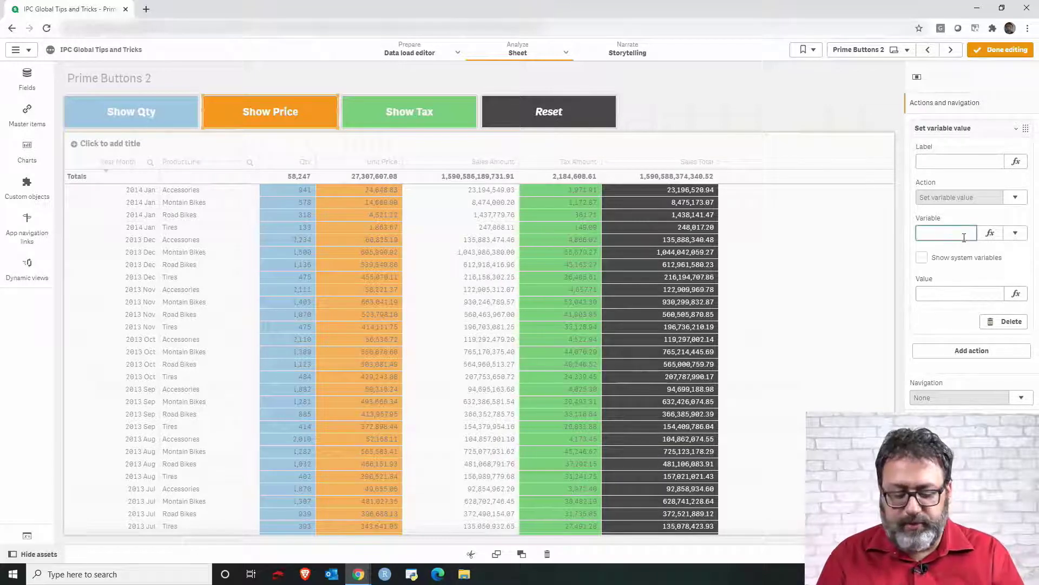
text(vColumnDisplay)
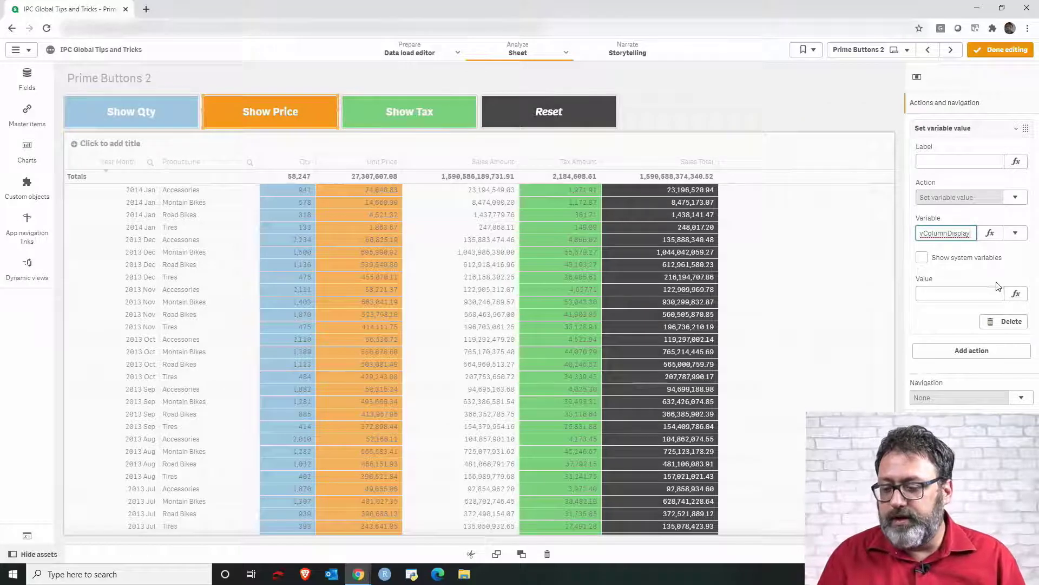
Step: Set that action's value expression to =vColumnDisplay * 3 and apply it
click(1017, 293)
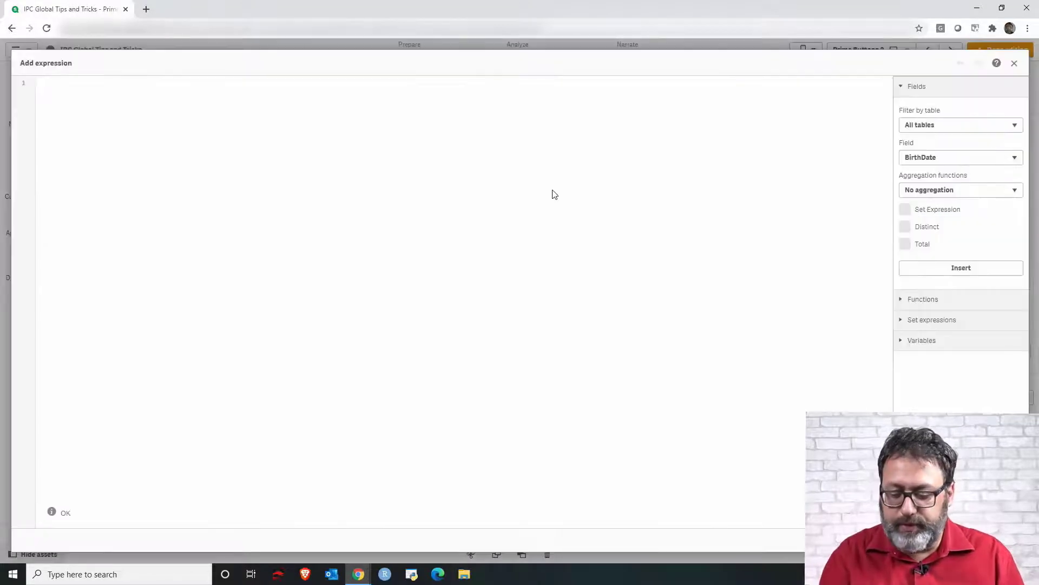
text(=vColumnDisplay)
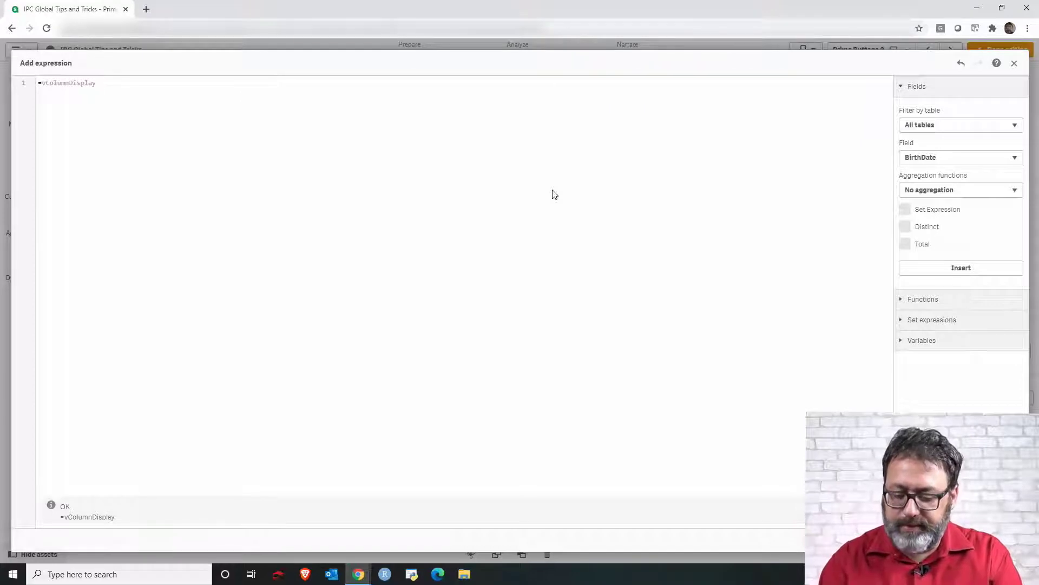
text(* 3)
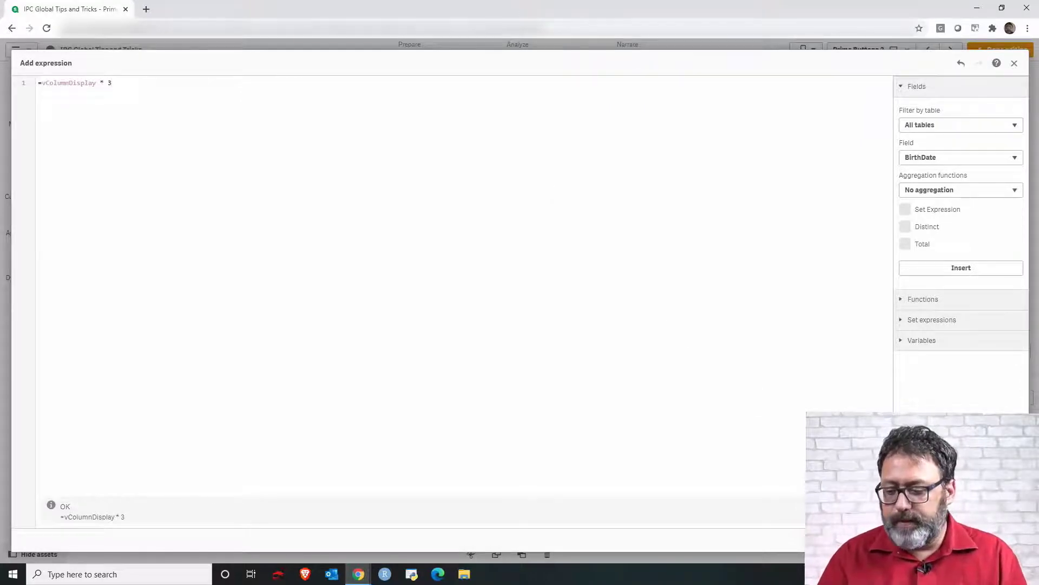
click(1005, 540)
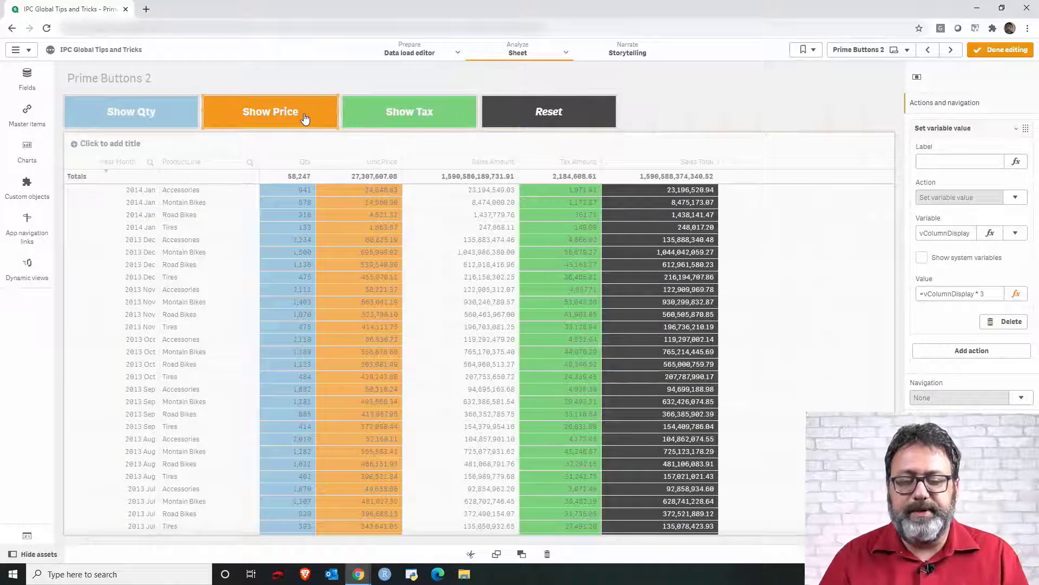
Step: Give the Show Tax button a Set variable value action targeting vColumnDisplay
click(377, 121)
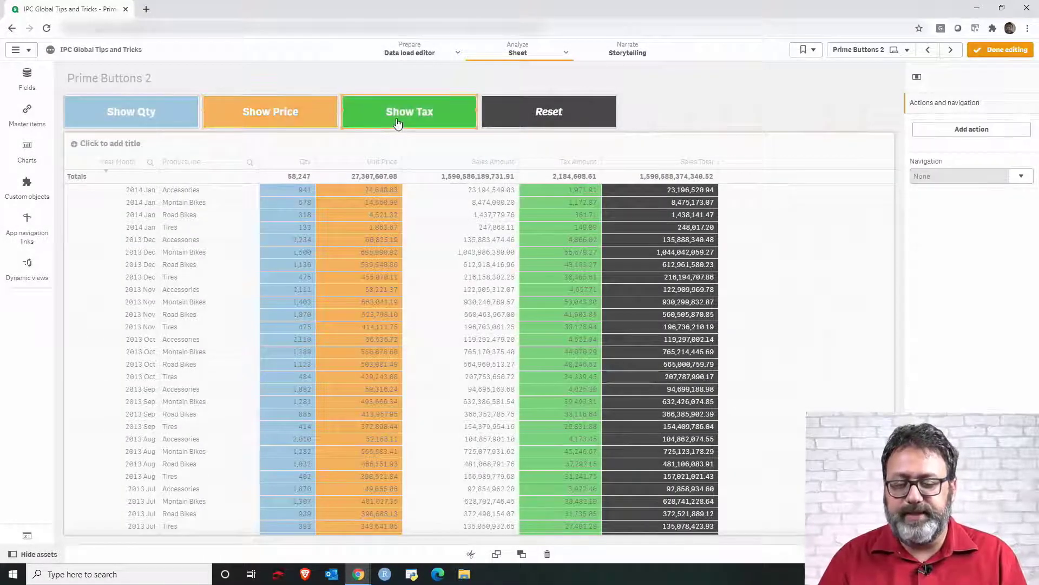
click(1022, 176)
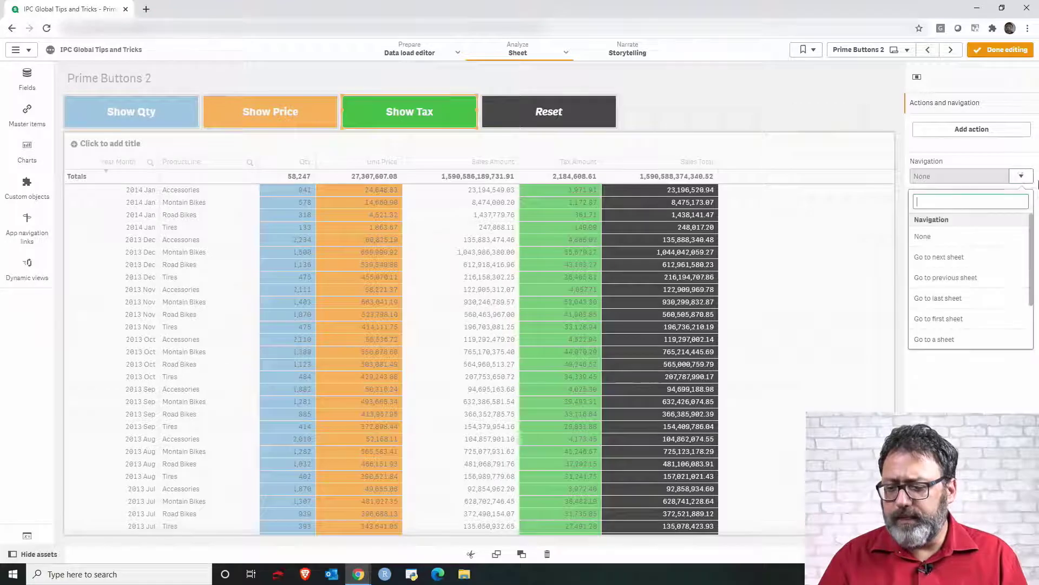
scroll(975, 325, down, 3)
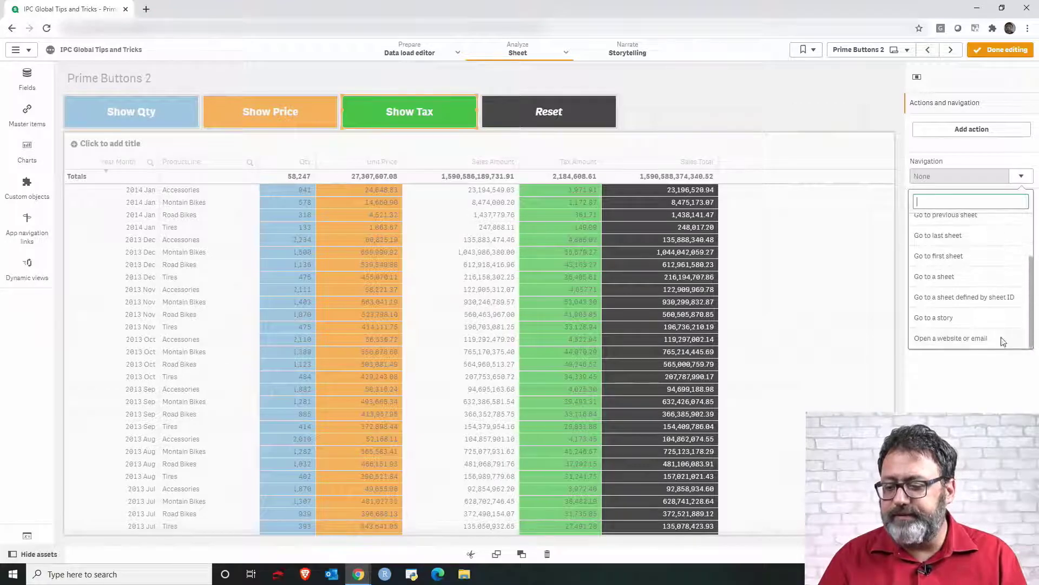
click(957, 162)
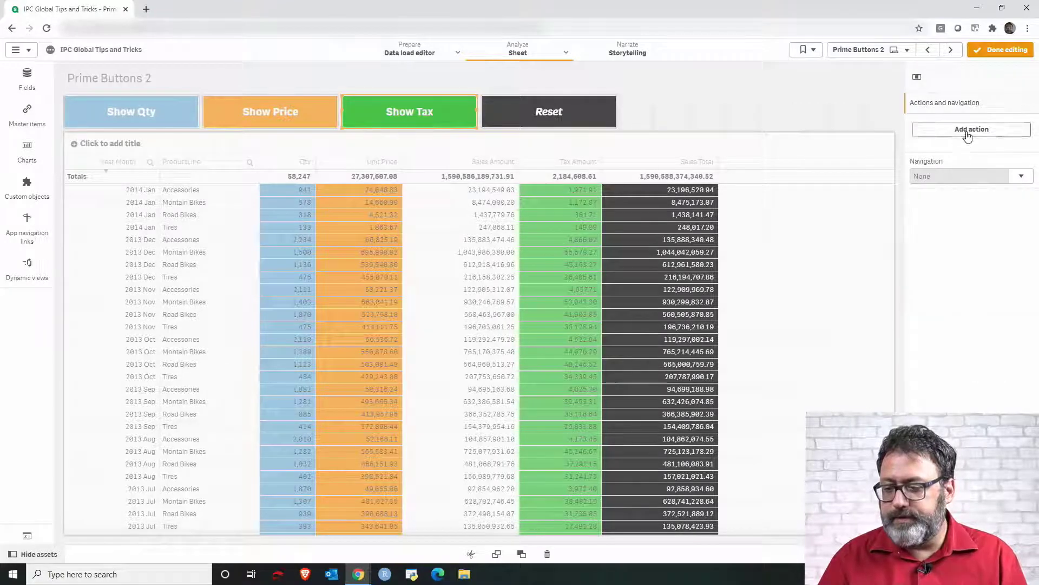
click(969, 131)
click(1015, 197)
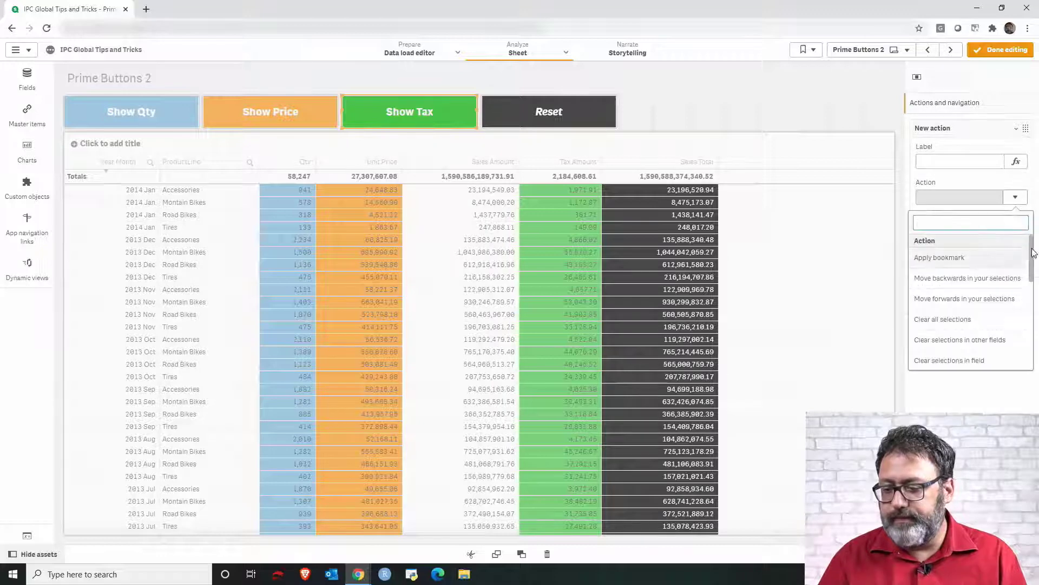
scroll(1001, 303, down, 10)
click(953, 360)
click(960, 237)
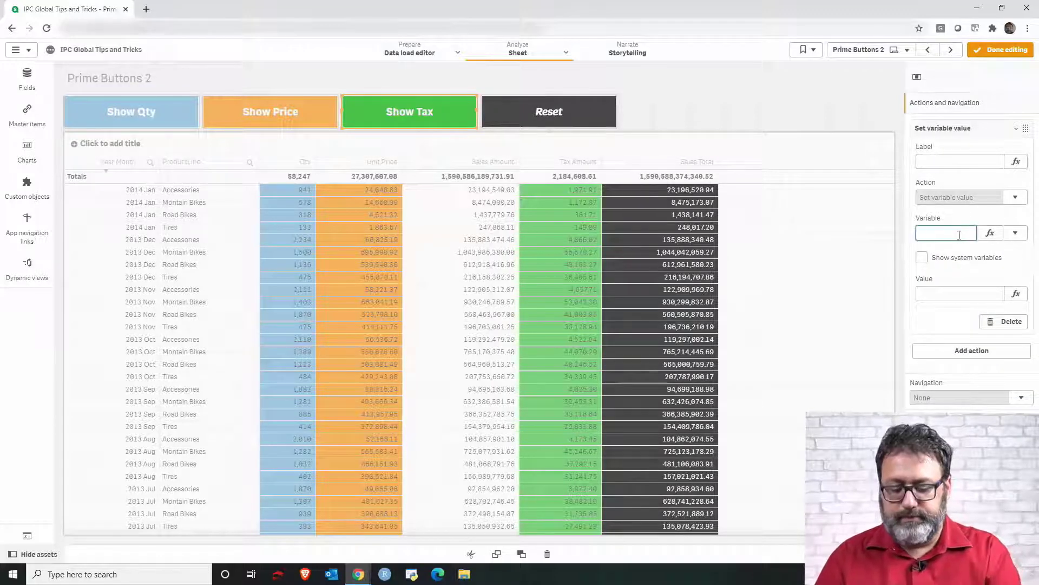
text(vColumnDisplay)
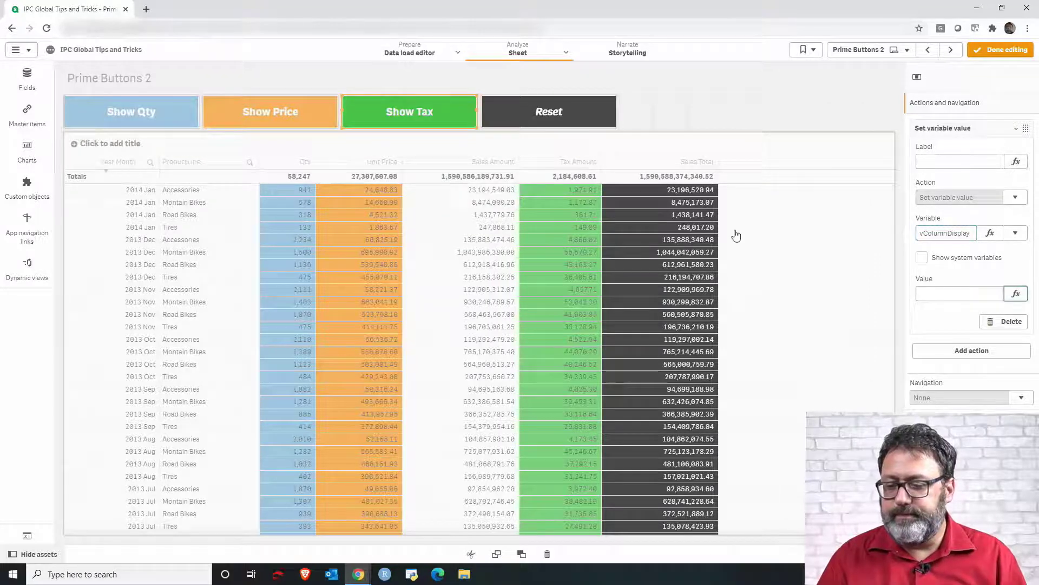
Step: Set that action's value expression to =vColumnDisplay*5 and apply it
click(1017, 294)
text(=)
text(vColumnDisplay)
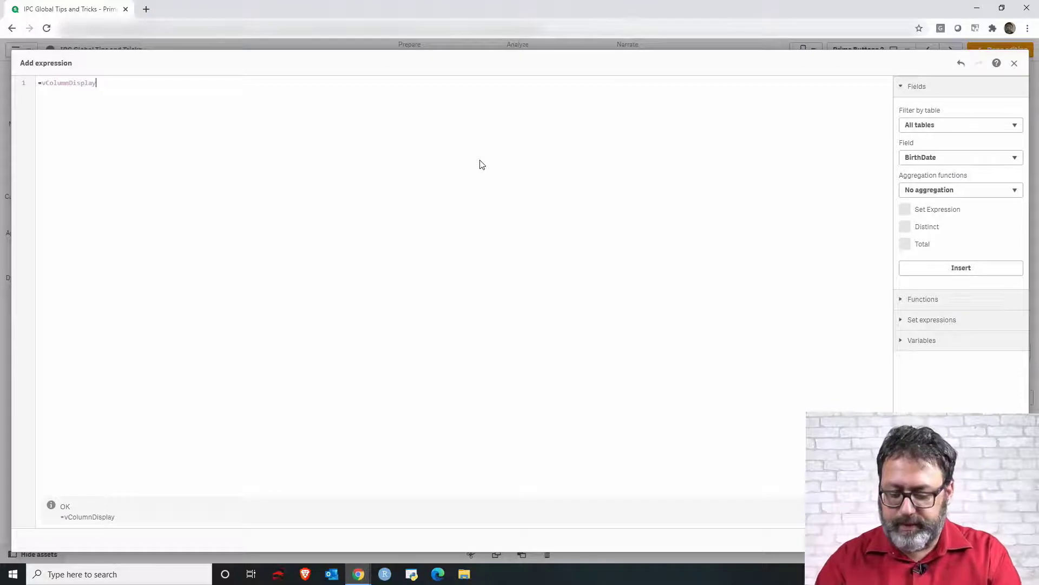
text(*)
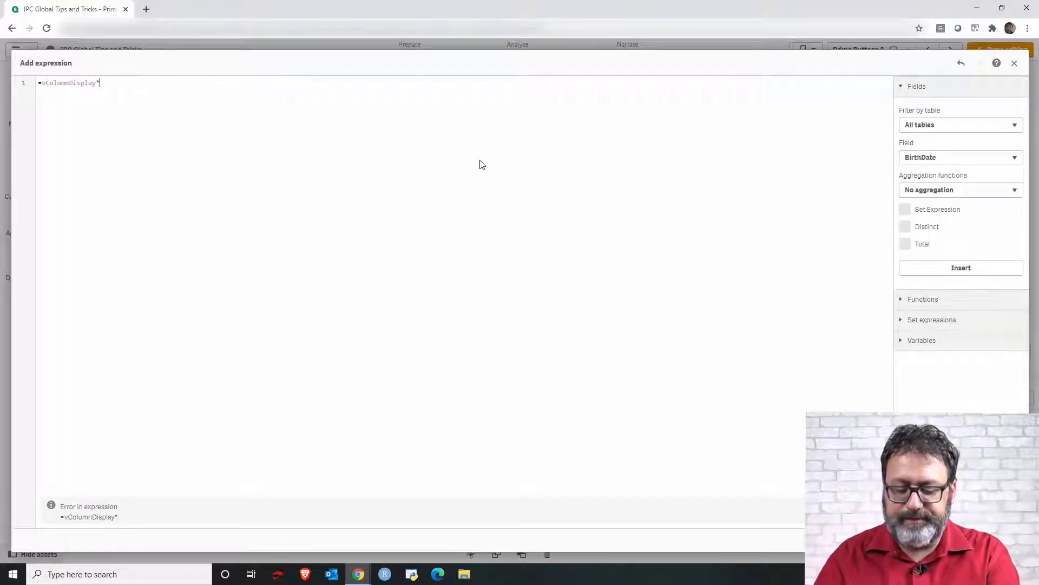
text(5)
click(996, 539)
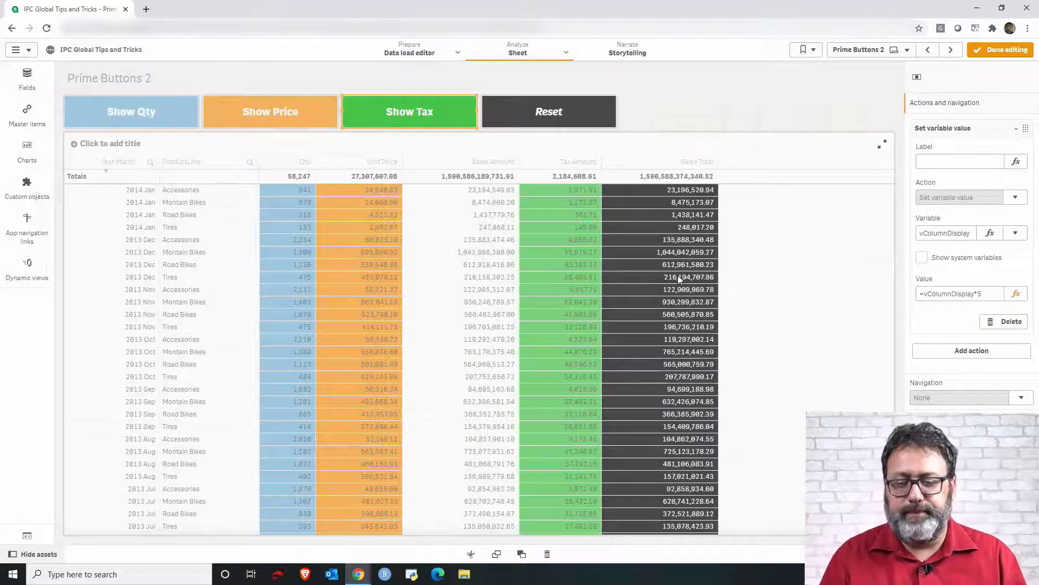
Step: Add a Set variable value action to Reset that sets vColumnDisplay to 1
click(561, 124)
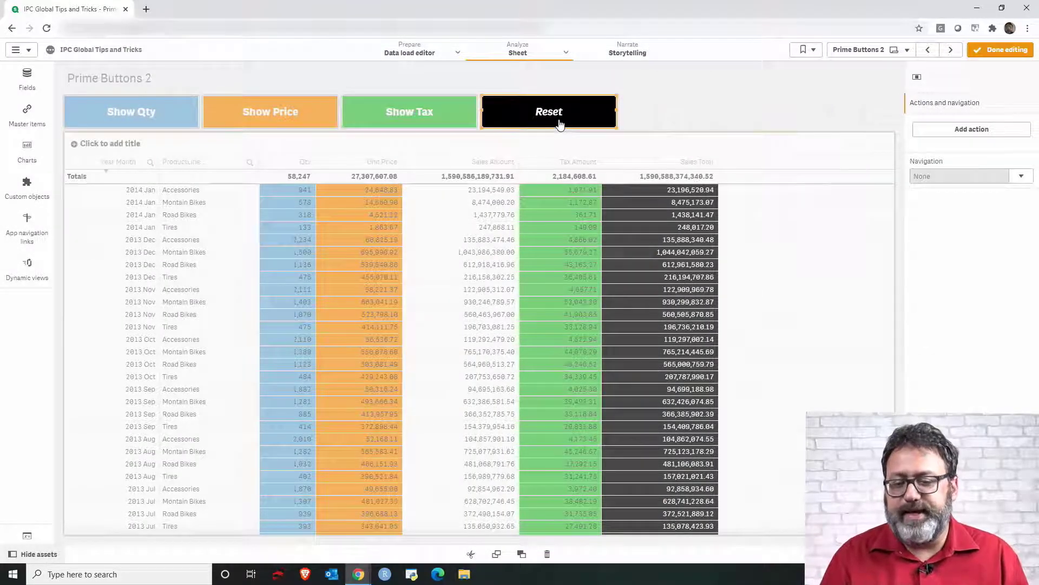
click(967, 130)
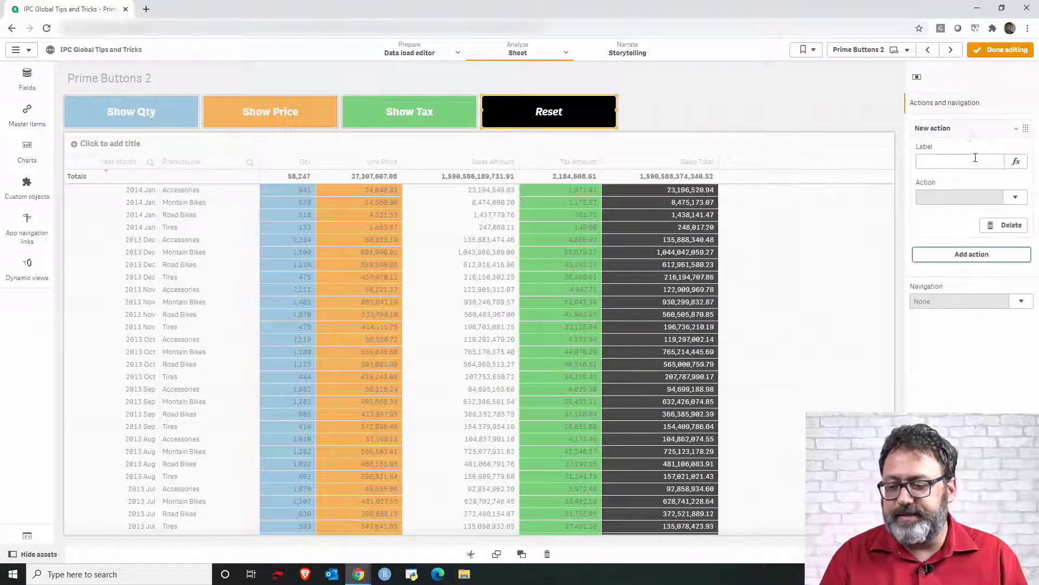
click(1016, 197)
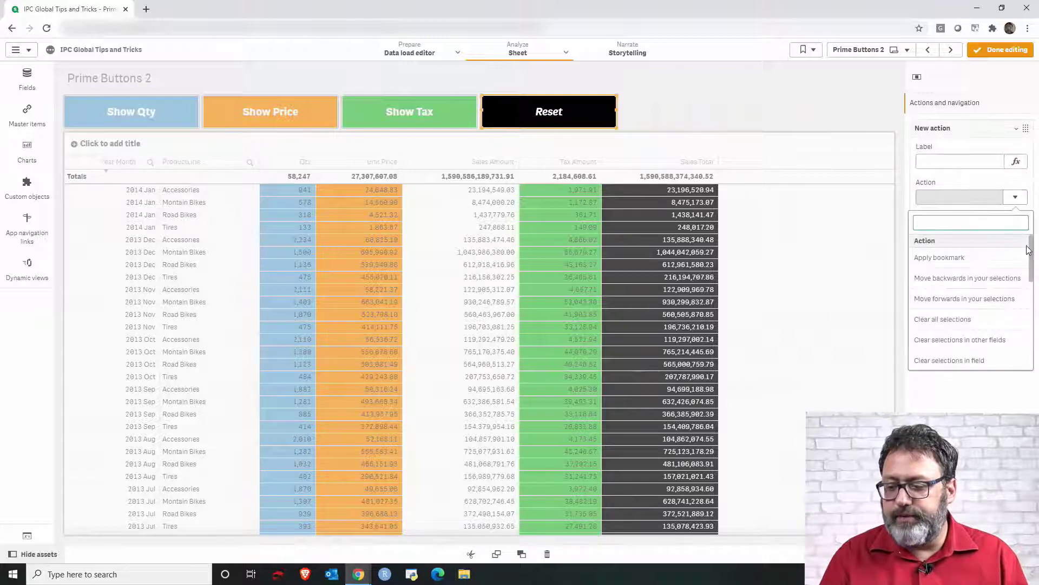
scroll(1033, 246, down, 10)
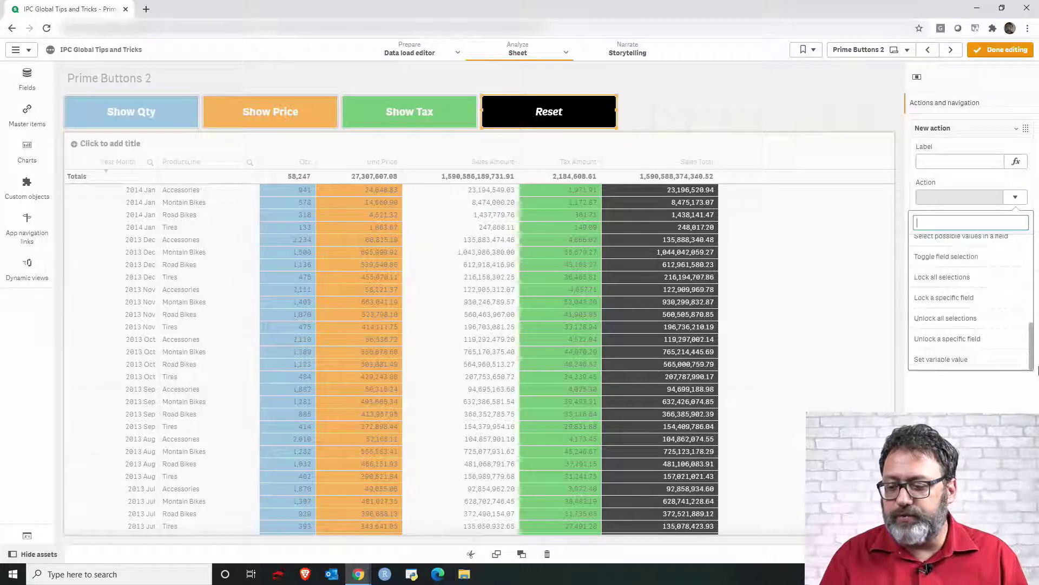
click(974, 359)
click(940, 235)
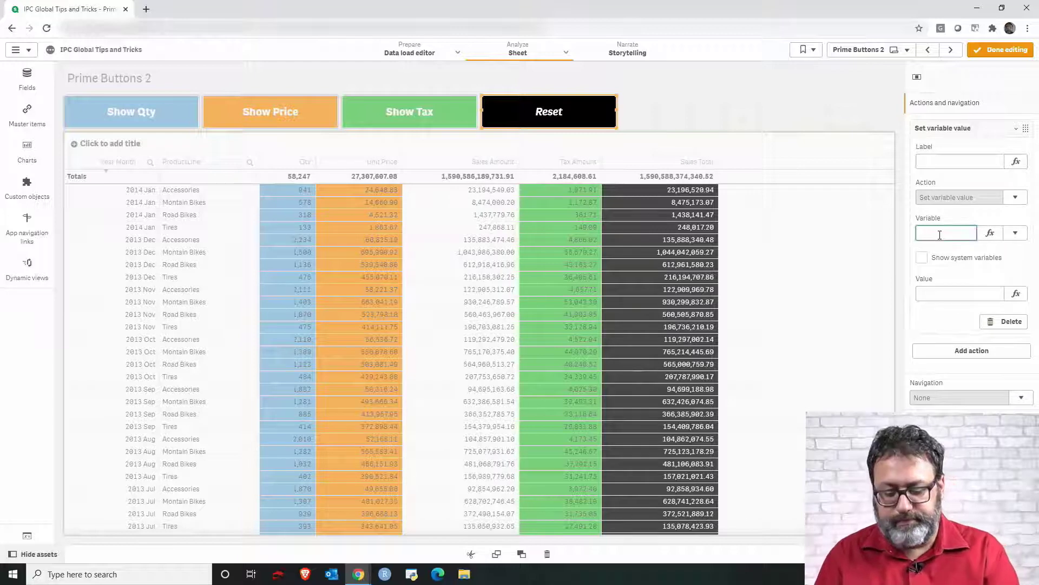
text(vColumnDisplay)
click(959, 293)
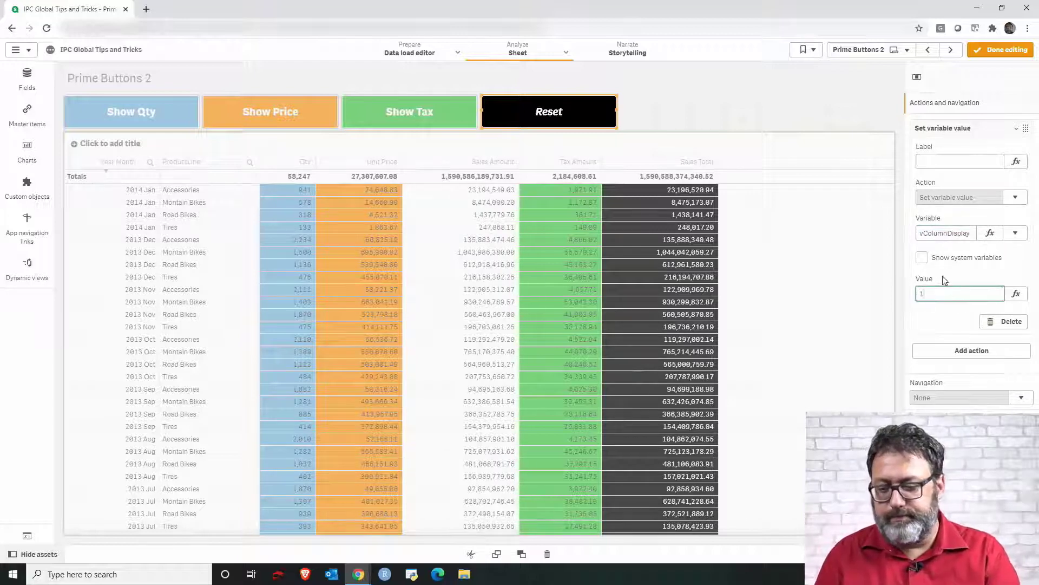
click(946, 271)
click(806, 113)
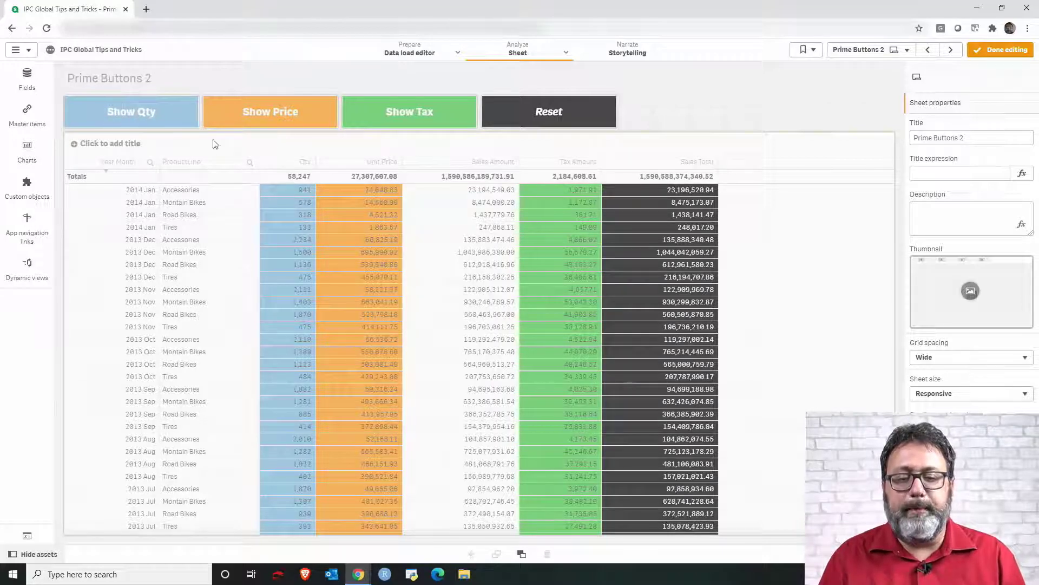
Step: Open an empty 'Show column if' expression editor for the table's Qty column
click(304, 166)
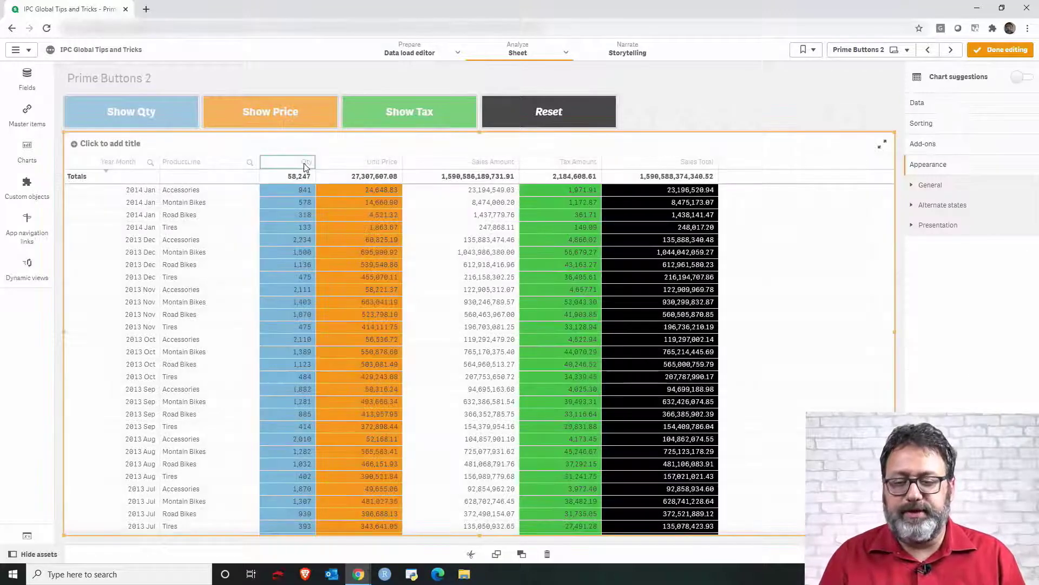
click(935, 108)
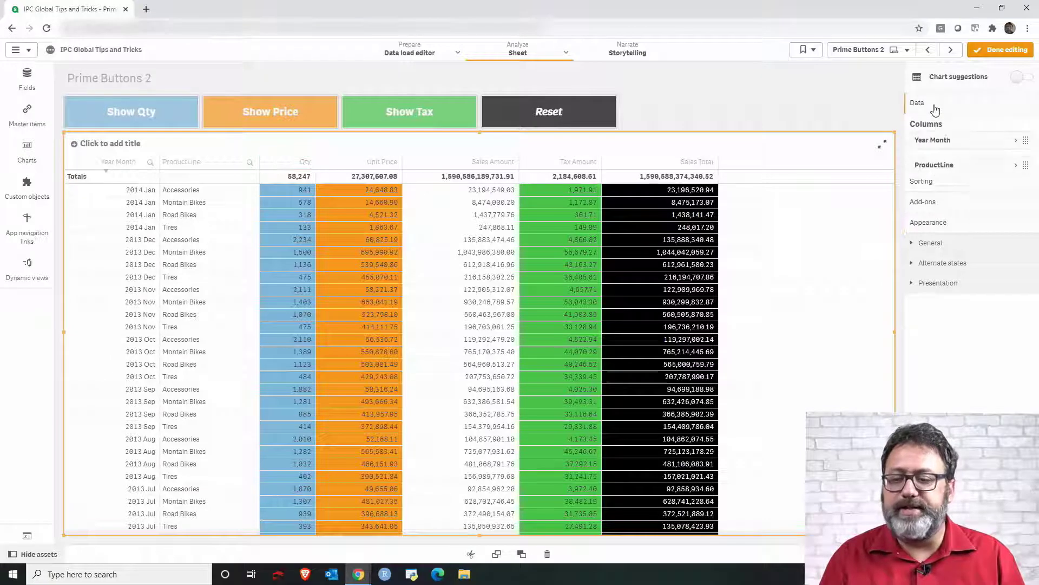
click(967, 190)
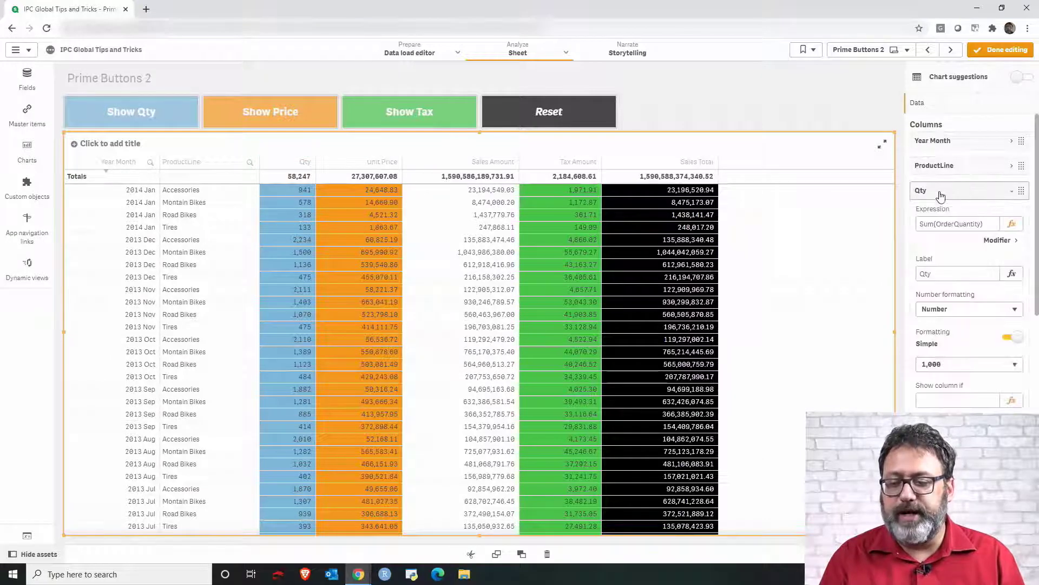
drag(1036, 168, 975, 256)
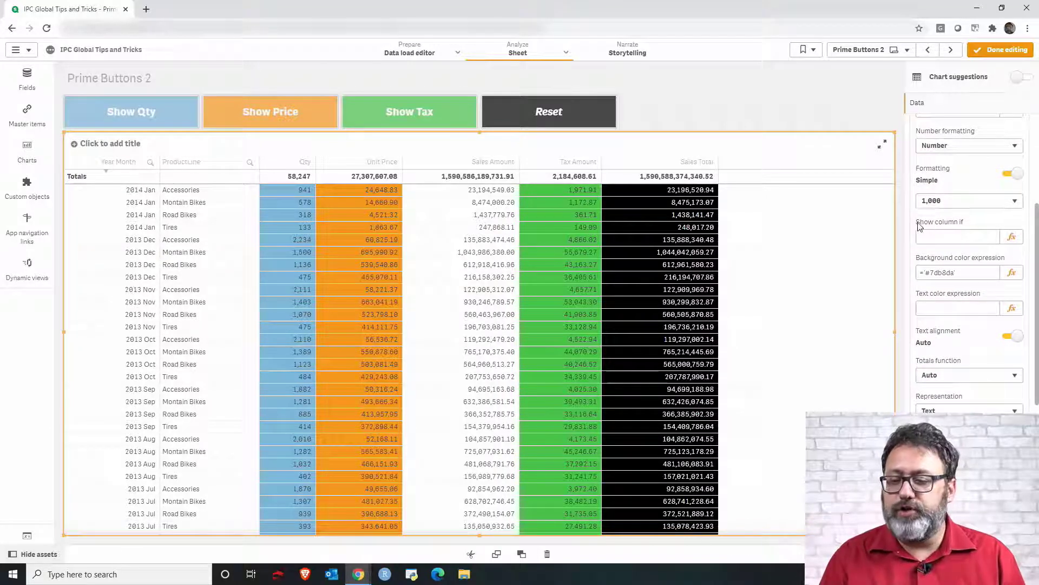
click(1010, 239)
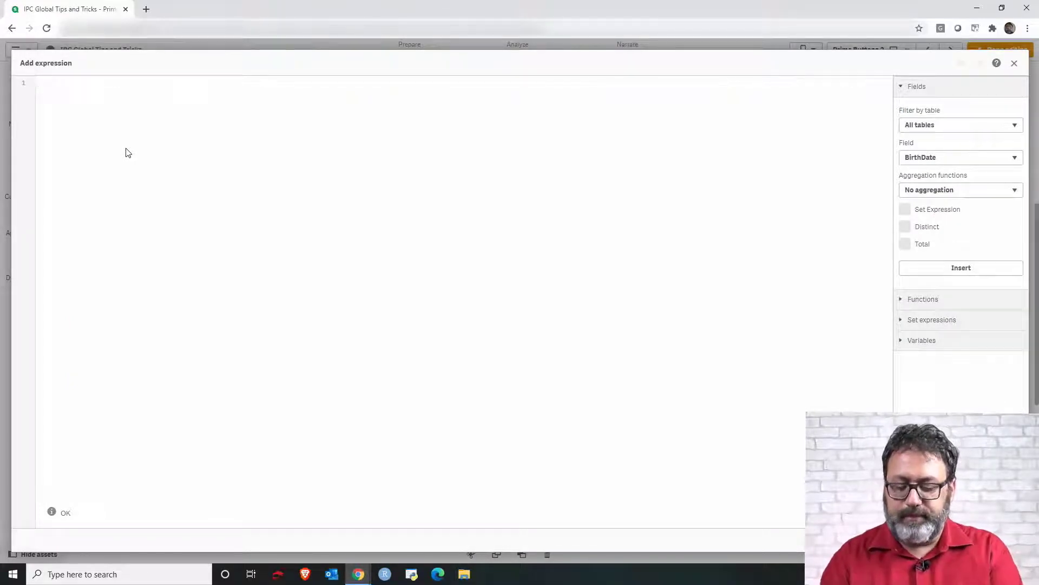
Step: Apply Mod(vColumnDisplay, 2) = 0 as the Qty column's show condition, hiding Qty
text(Mod)
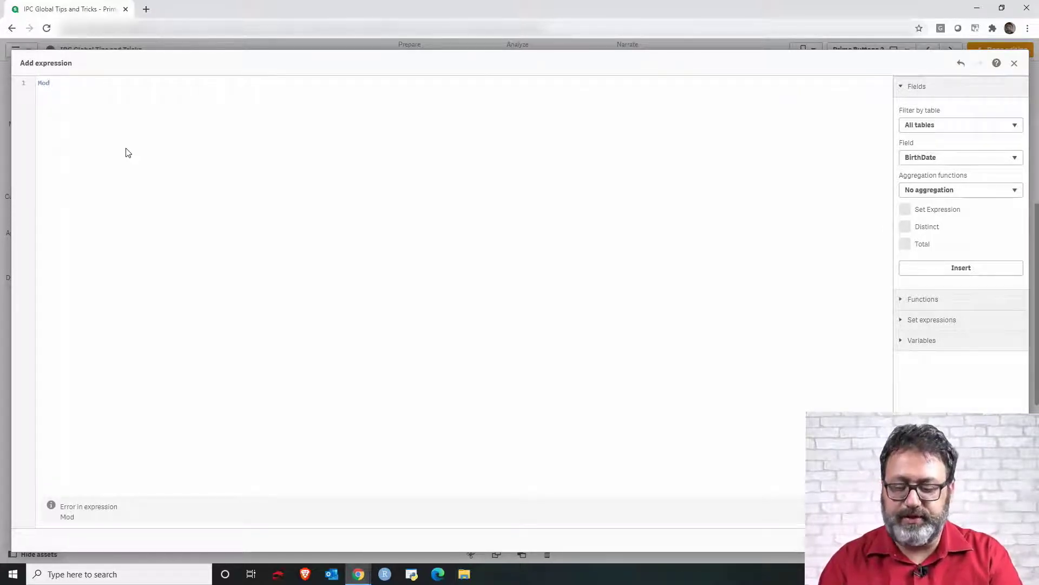
text(()
text(vColumnDisplay)
text(, 2))
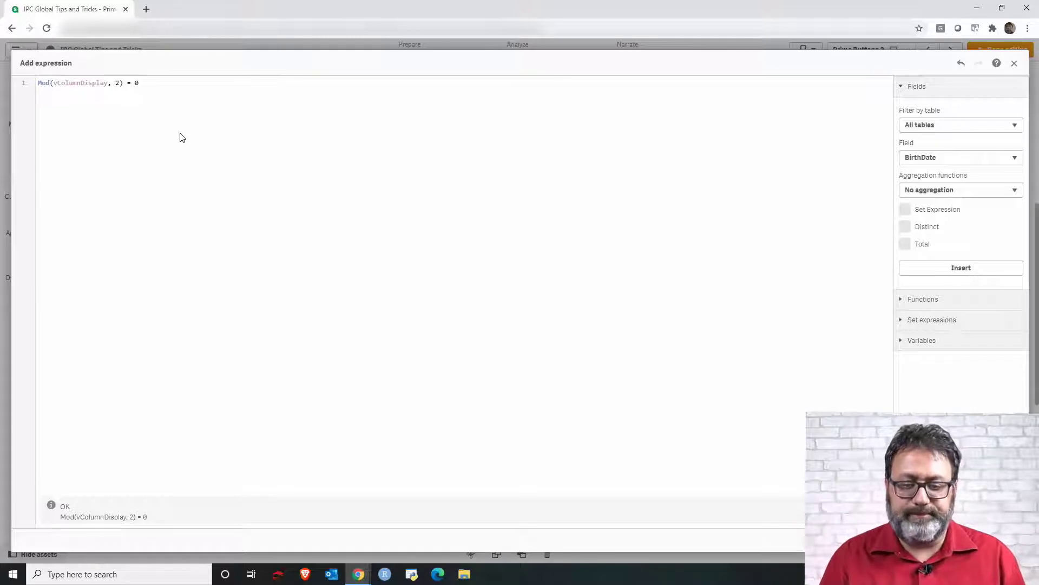
click(1004, 539)
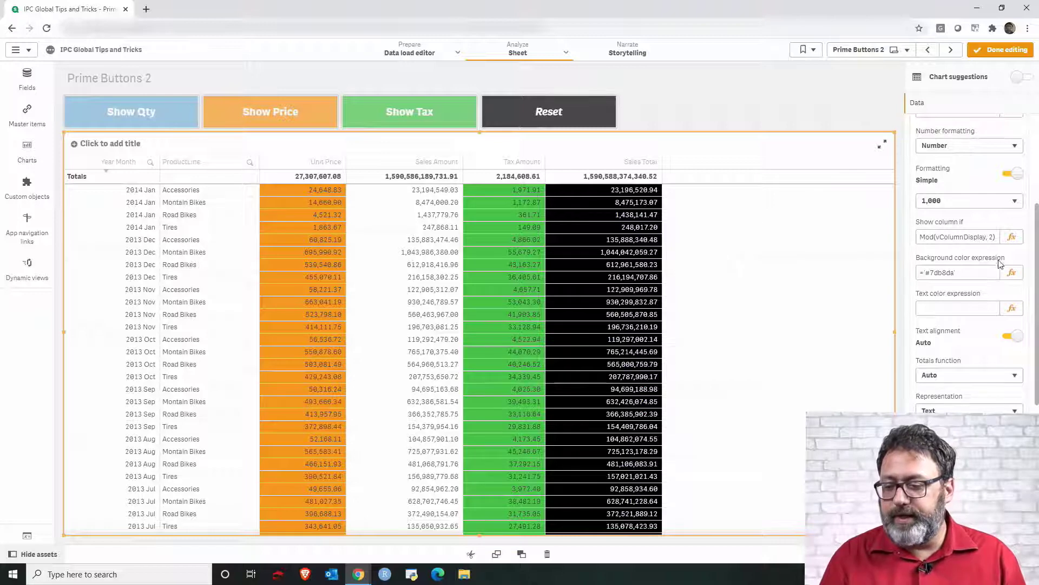
Step: Give the Unit Price column the show condition Mod(vColumnDisplay, 3) = 0
scroll(1036, 241, up, 5)
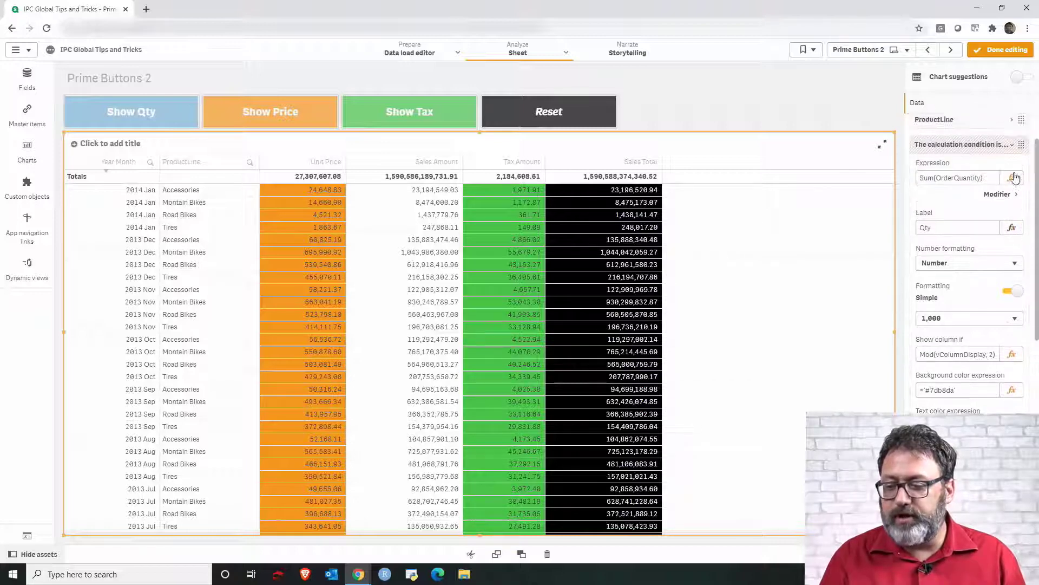
click(956, 147)
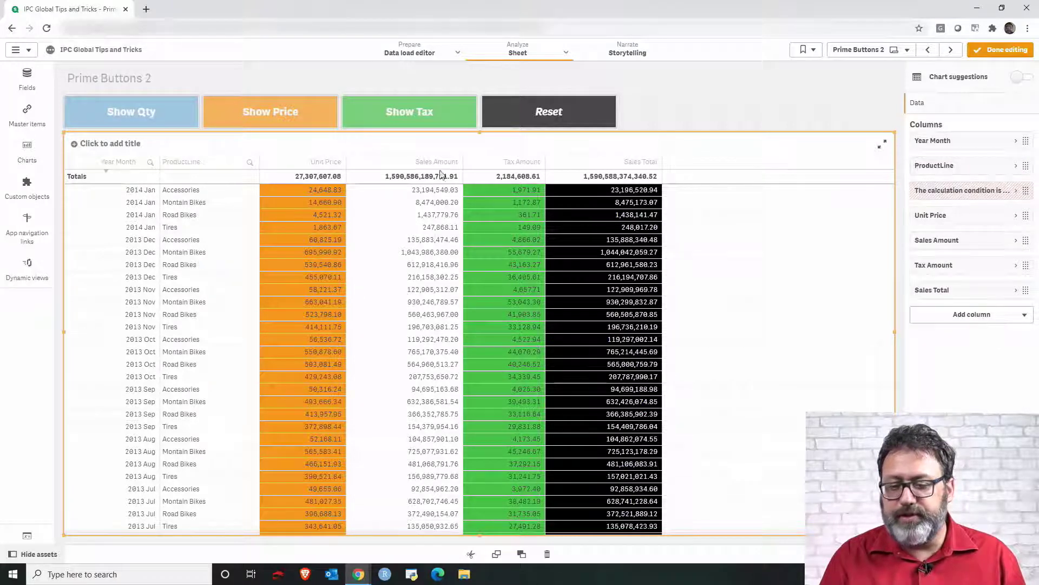
click(963, 217)
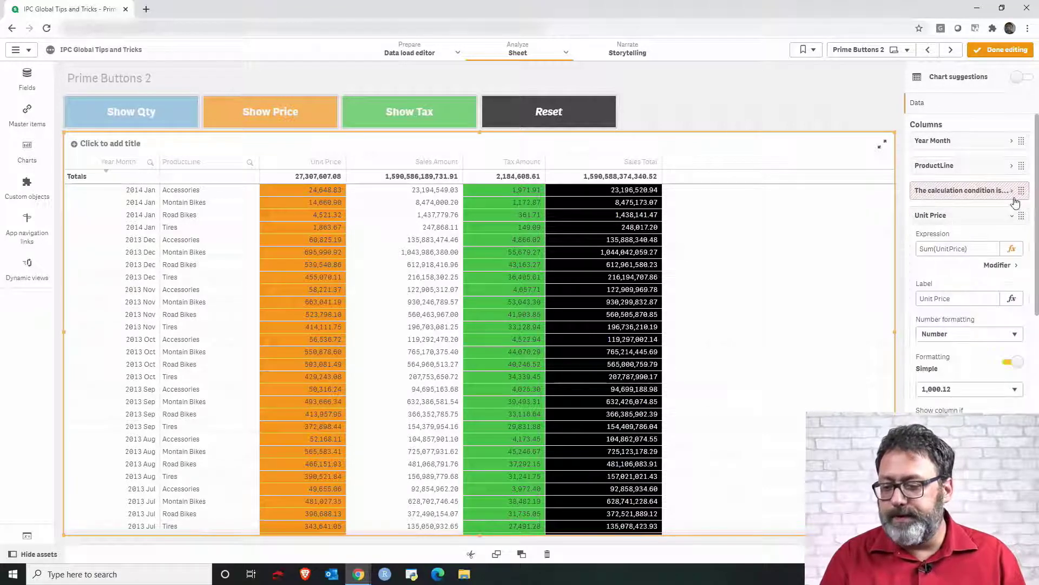
drag(1038, 171, 1037, 273)
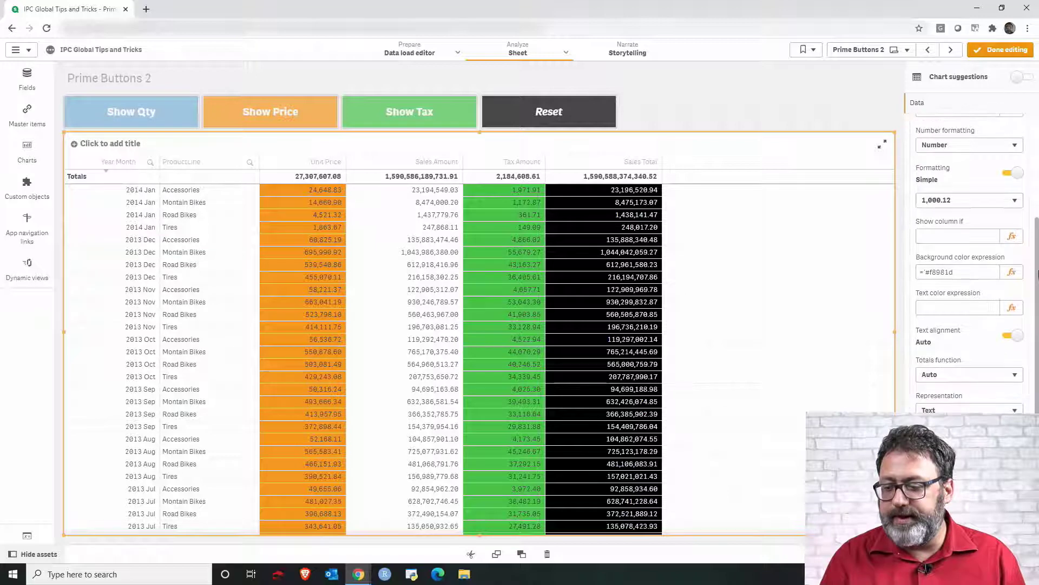
click(1012, 237)
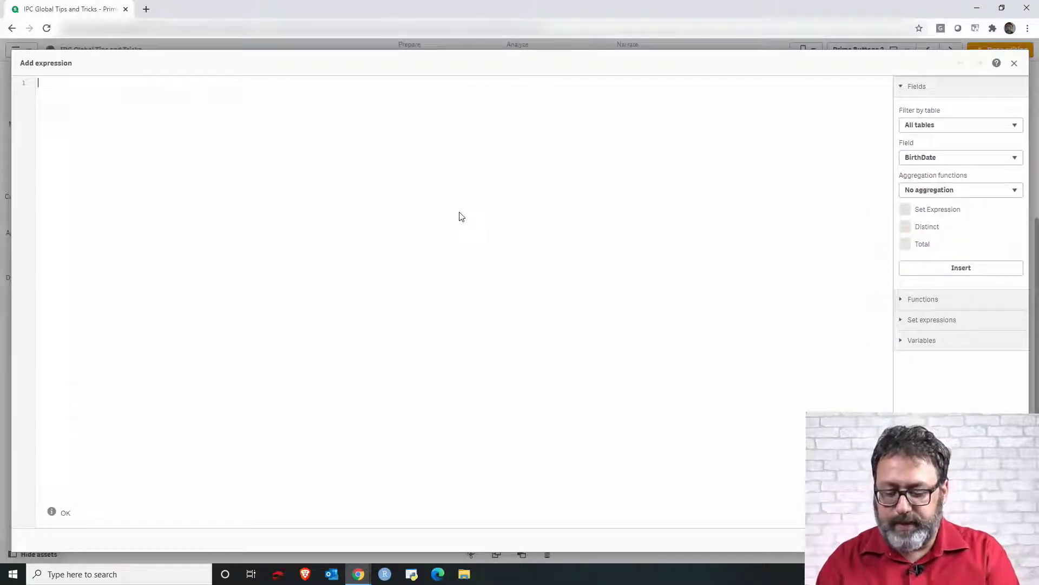
text(Mod(vColumnDisplay, 3) = )
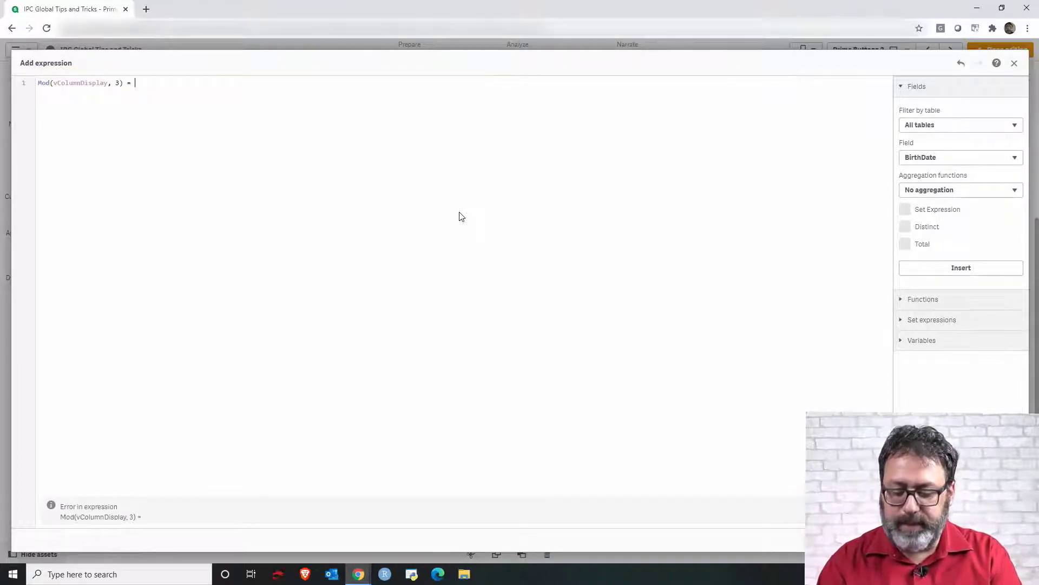
text(0)
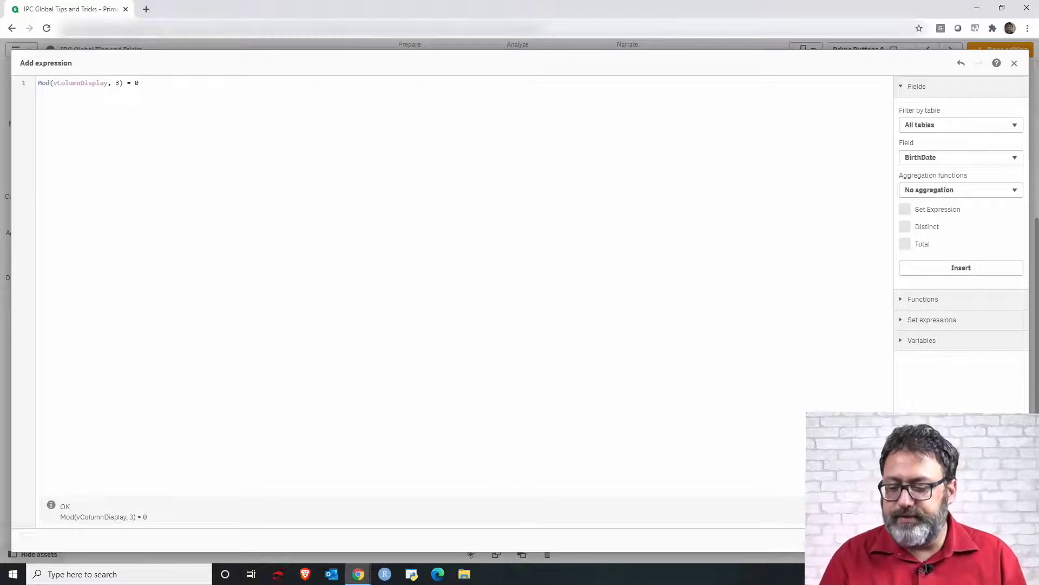
click(1001, 539)
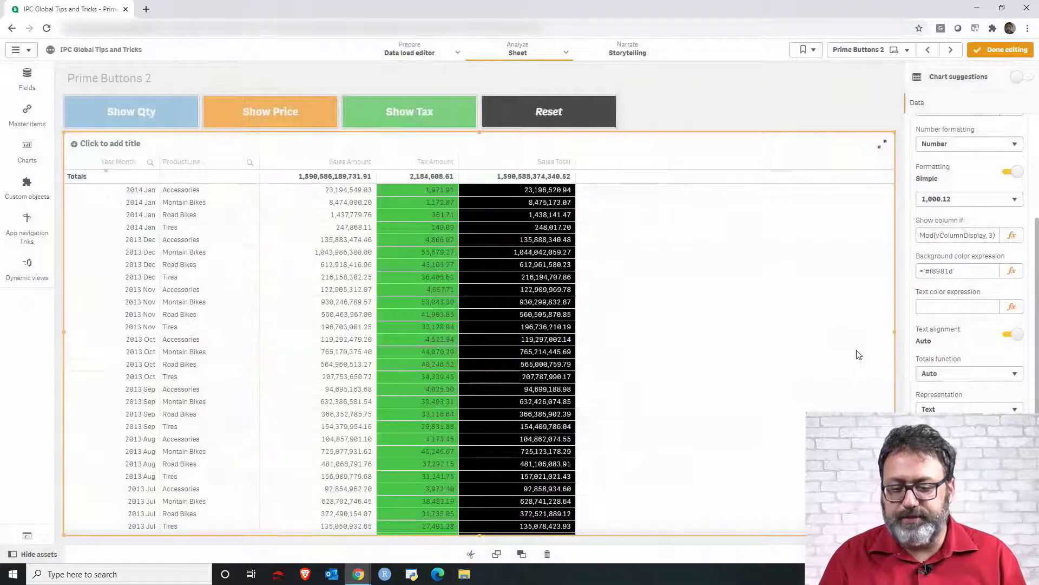
Step: Collapse Unit Price and expand the Tax Amount column's settings
scroll(988, 180, up, 3)
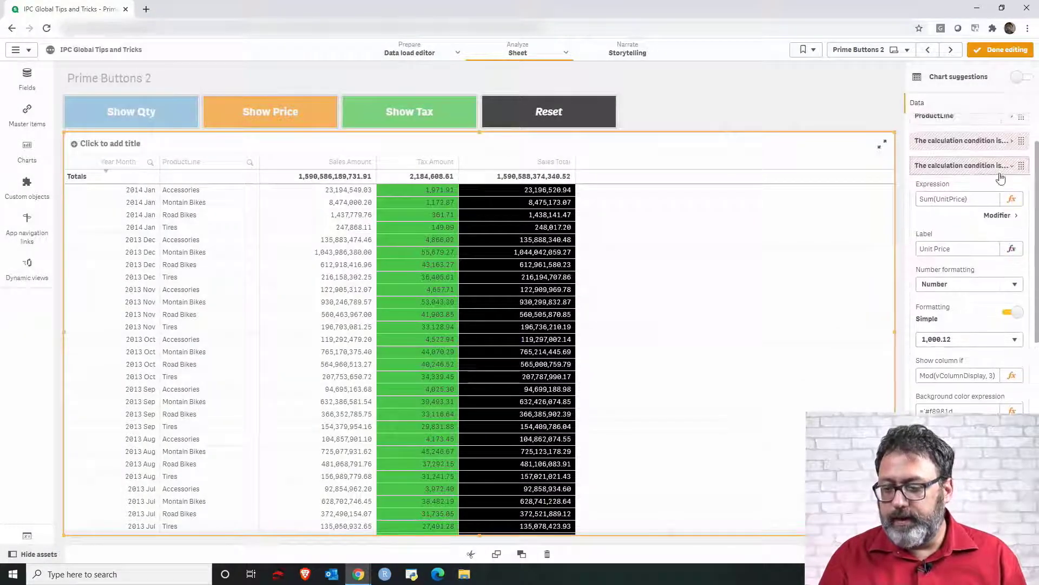
click(988, 166)
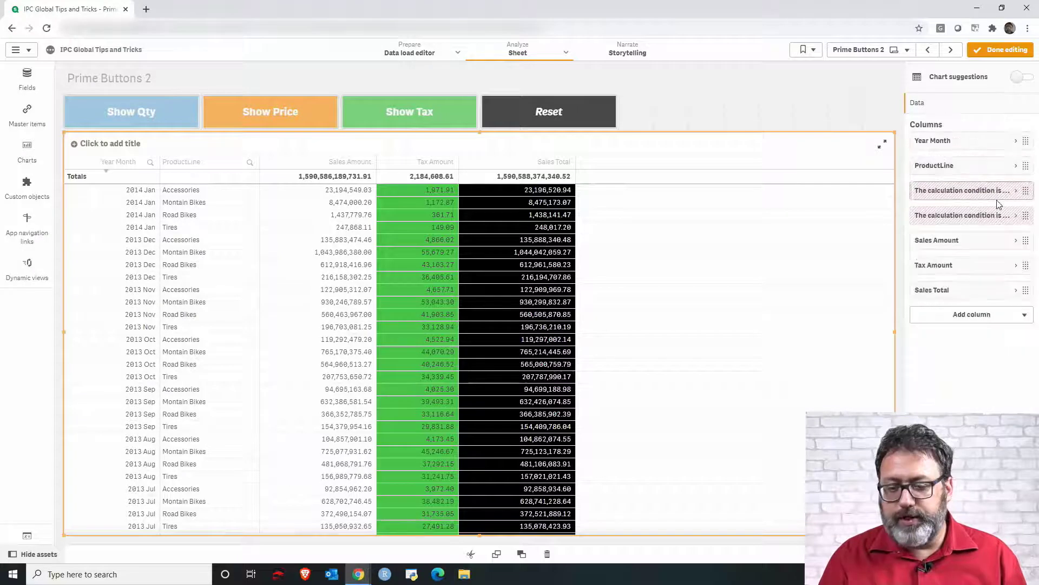
click(975, 274)
scroll(1037, 272, down, 1)
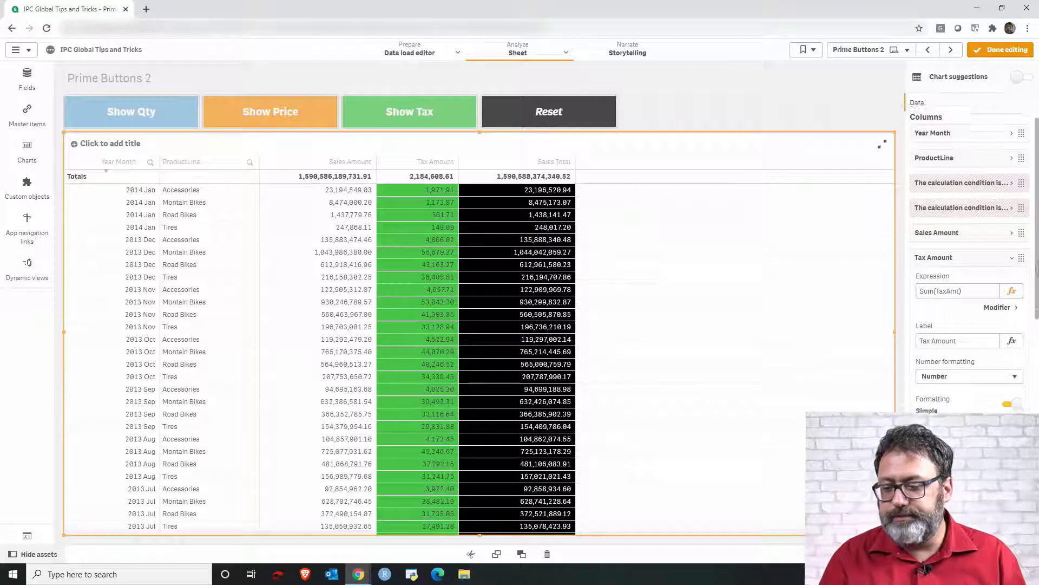
scroll(1037, 272, down, 3)
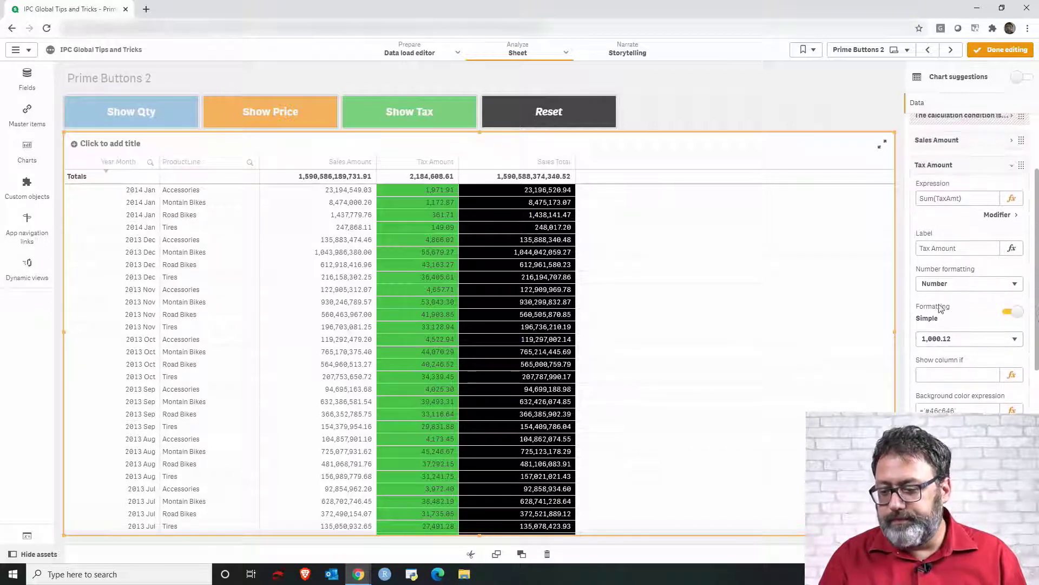
Step: Set Tax Amount's show condition to Mod(vColumnDisplay, 5) = 0, discarding an incomplete first draft
click(1013, 377)
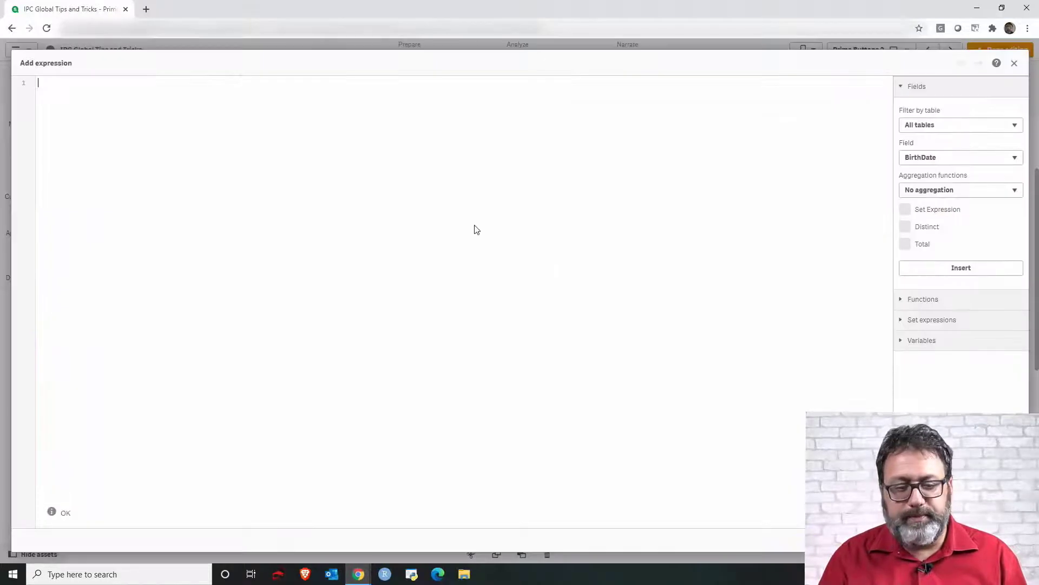
text(Mod()
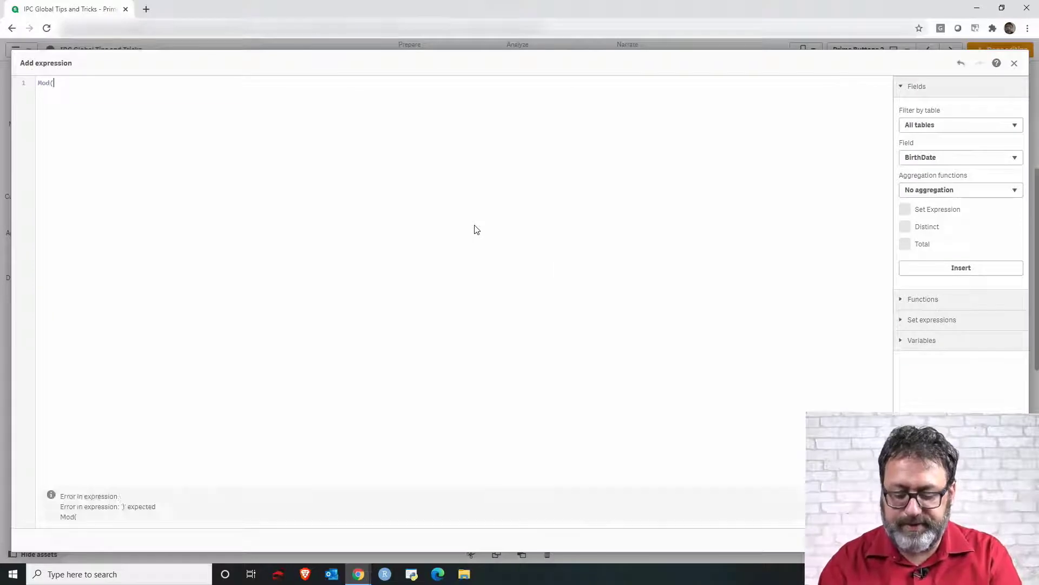
text(vColumnDisplay, 5))
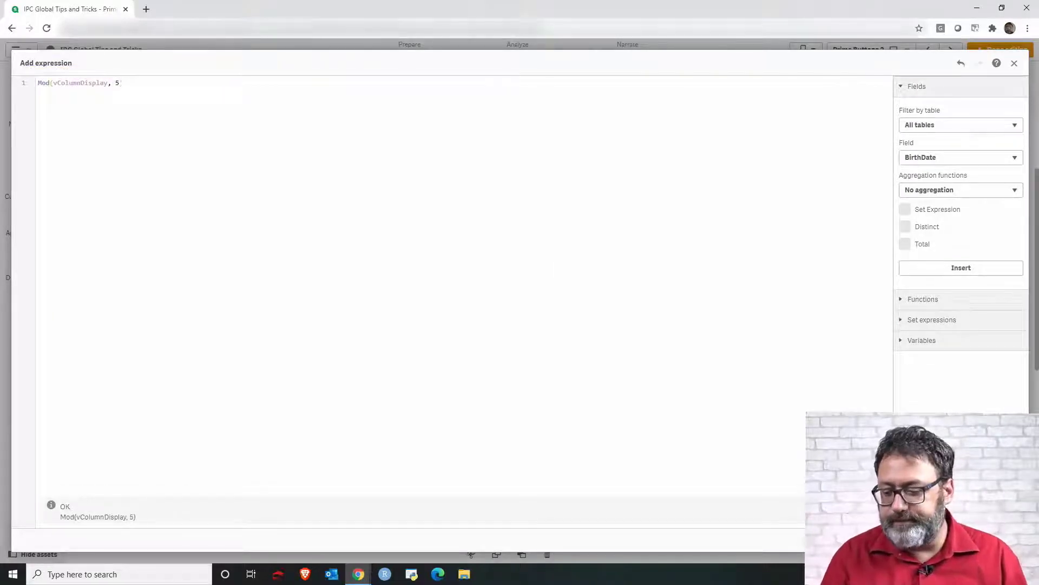
click(1004, 539)
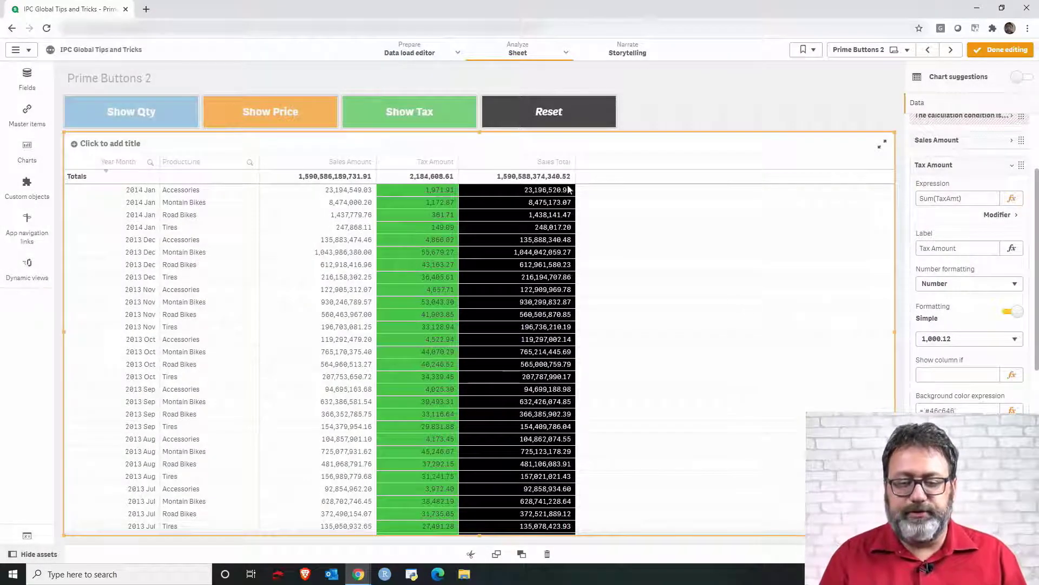
click(1012, 375)
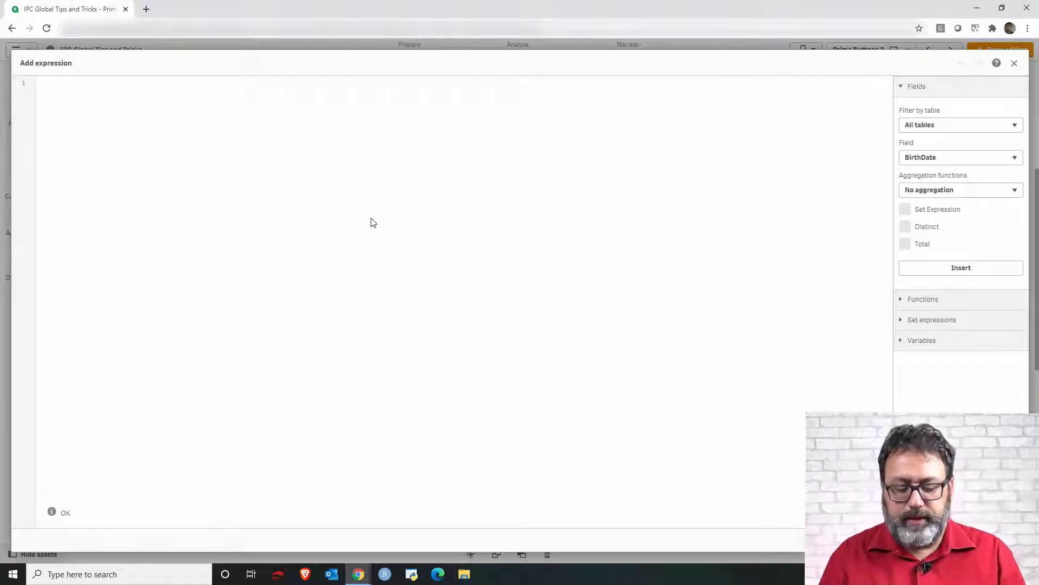
text(Mod()
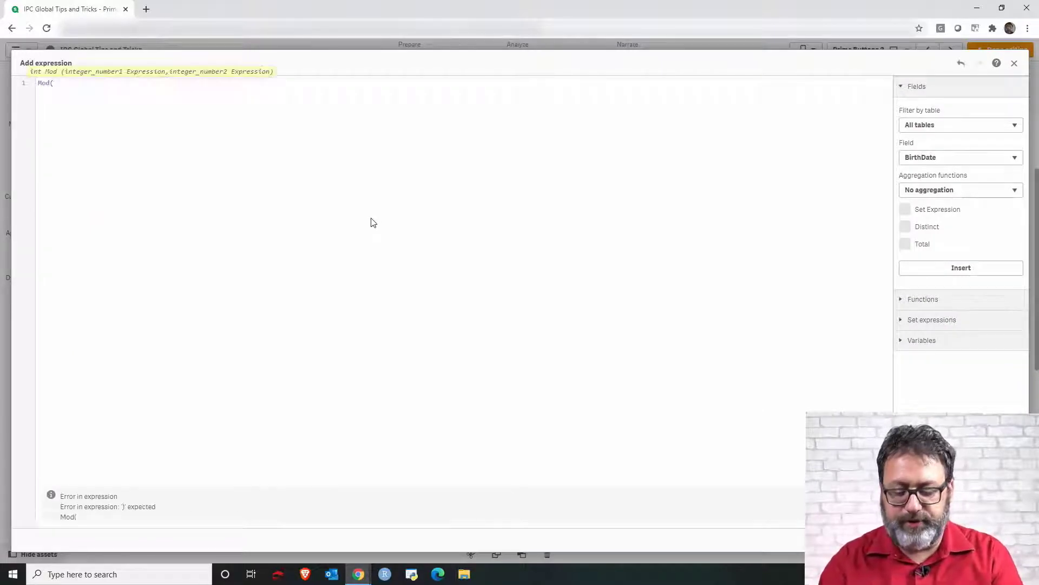
text(vColumnDisplay, 5) = 0)
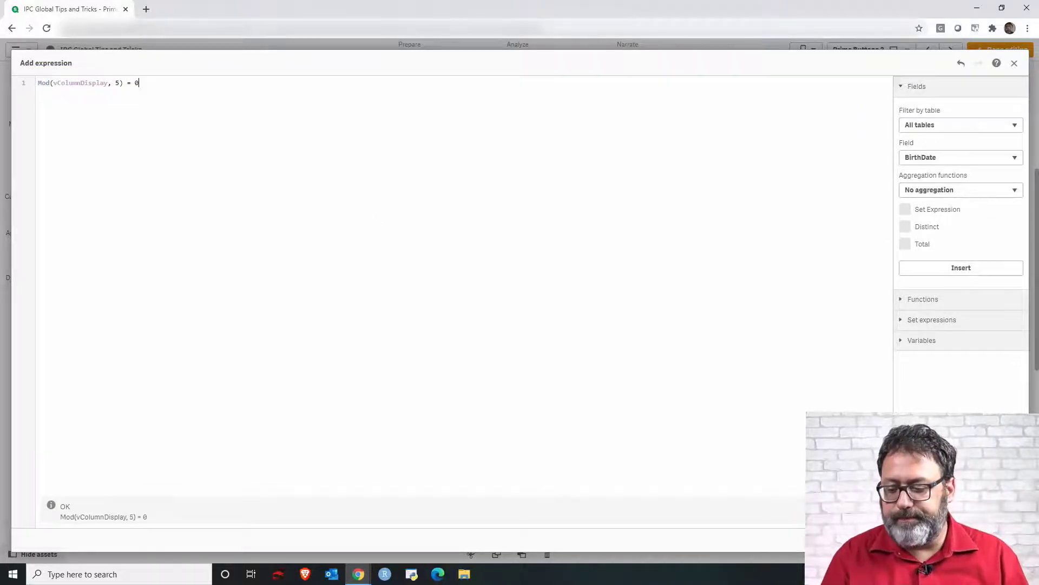
click(996, 540)
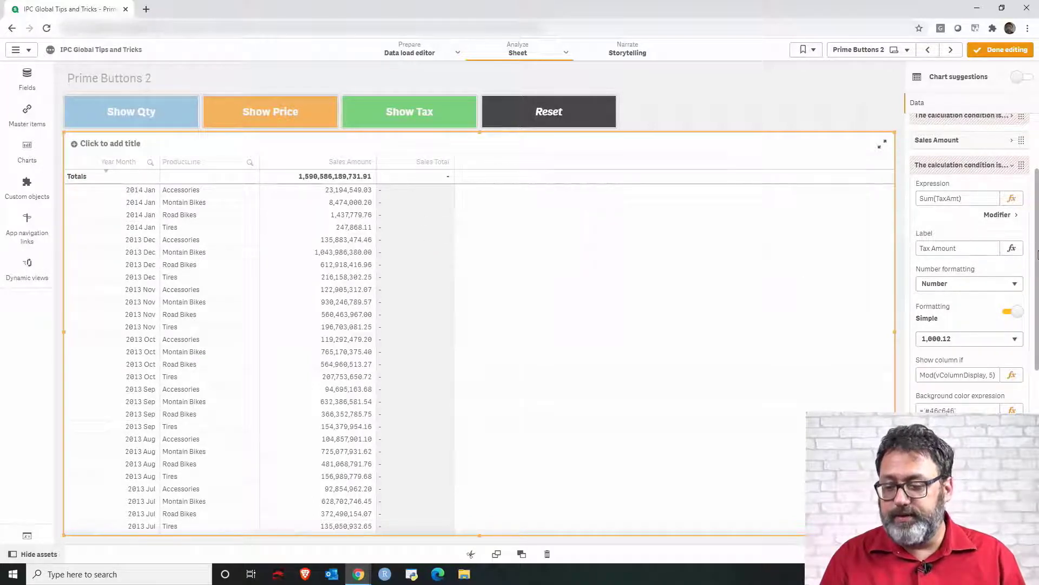
Step: Give the Sales Total column the show condition Mod(vColumnDisplay, 30)=0
scroll(1038, 256, down, 4)
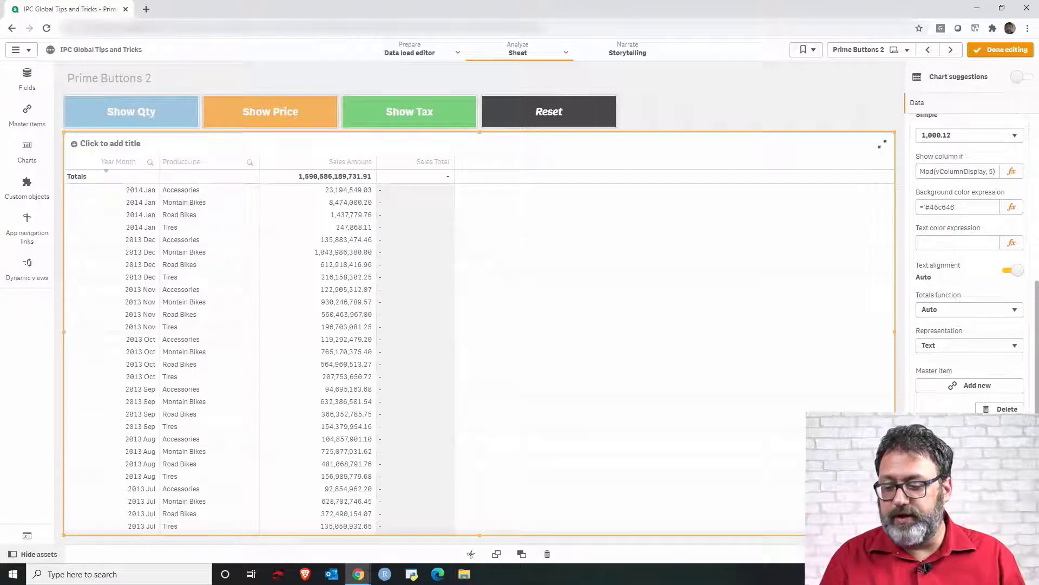
scroll(1038, 264, down, 10)
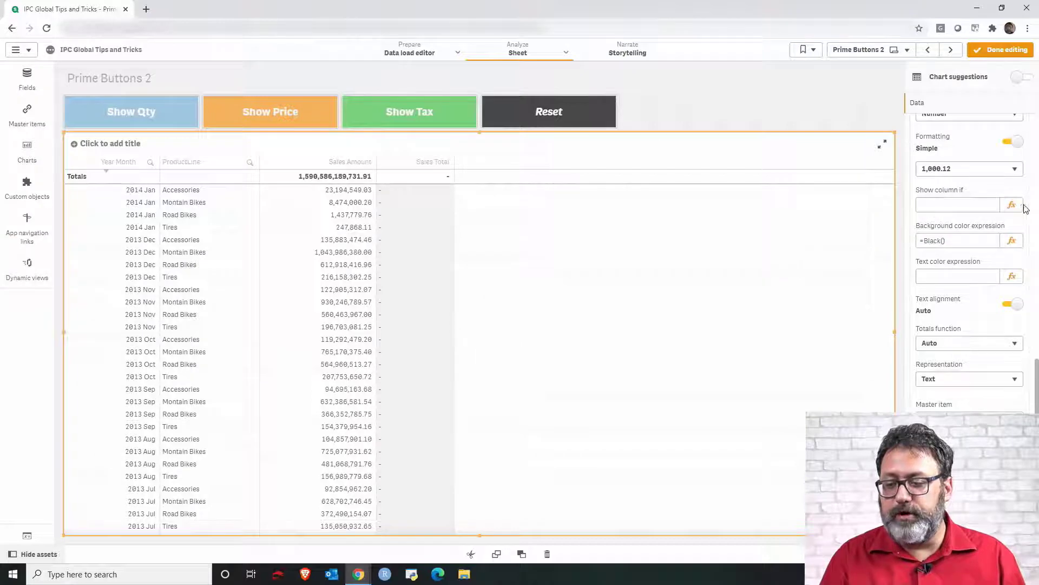
click(1013, 205)
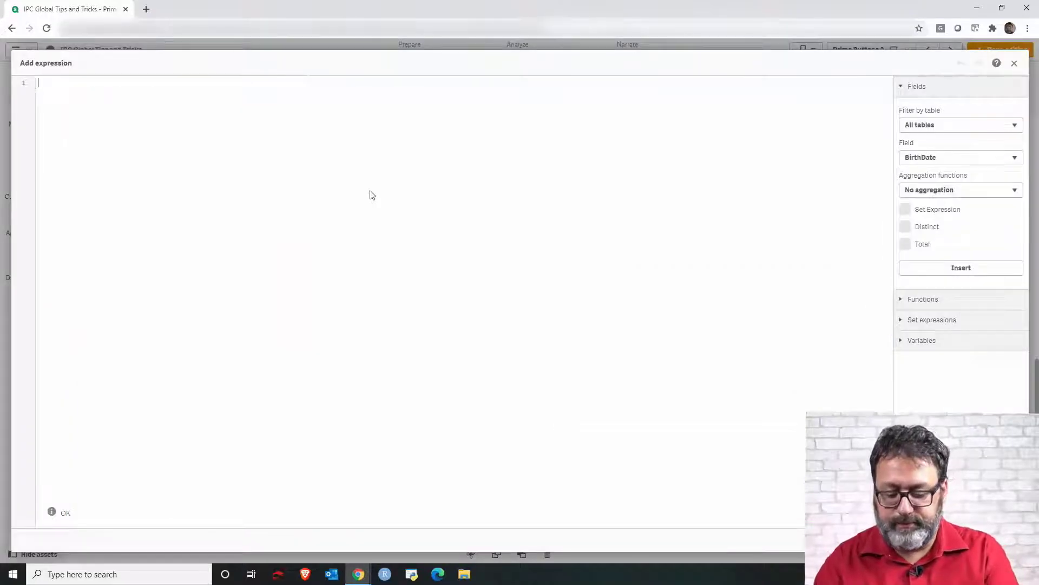
text(Mod(vColumnDisplay)
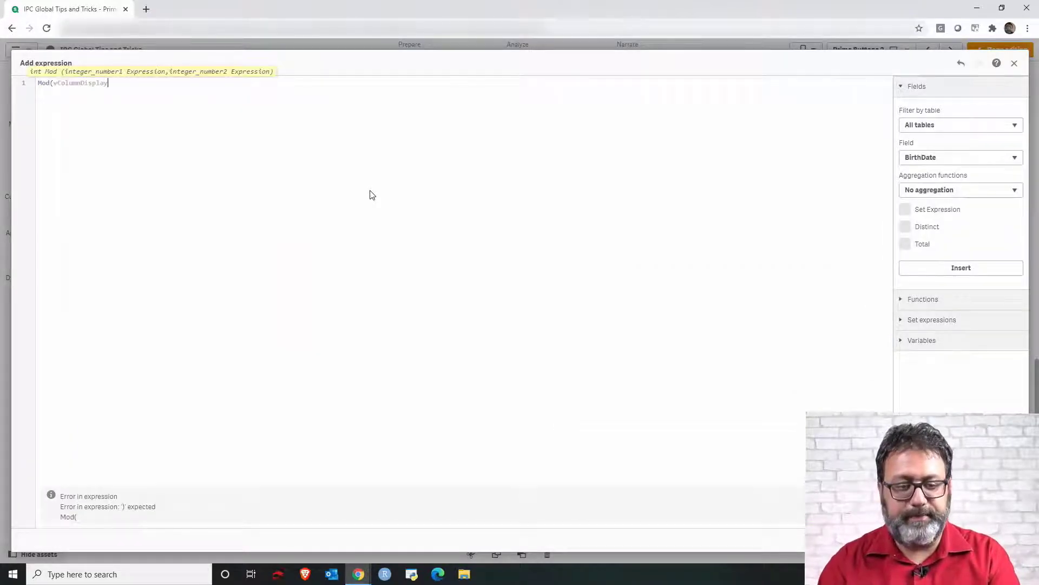
text(, 30)=0)
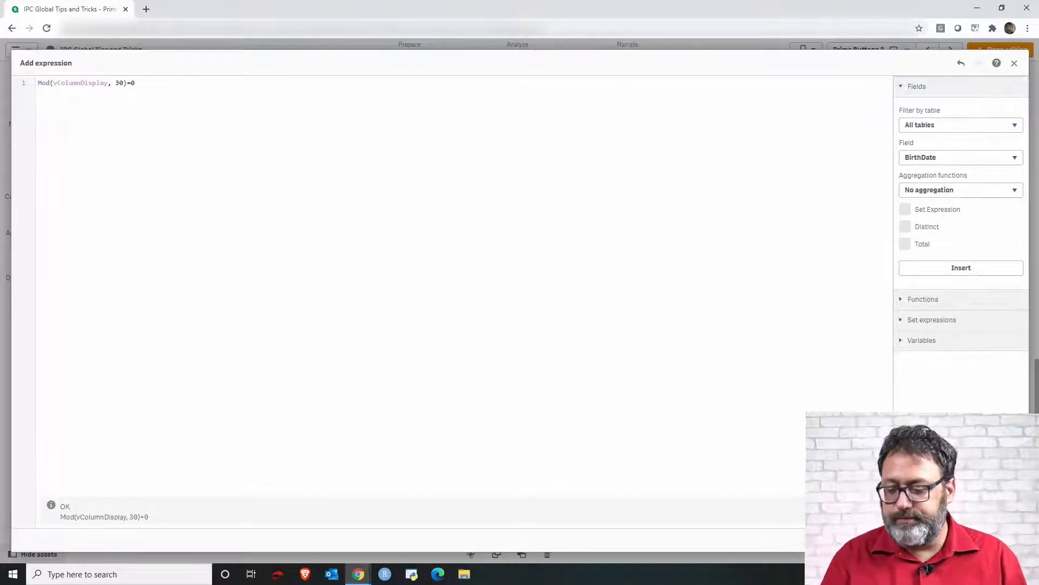
click(1002, 539)
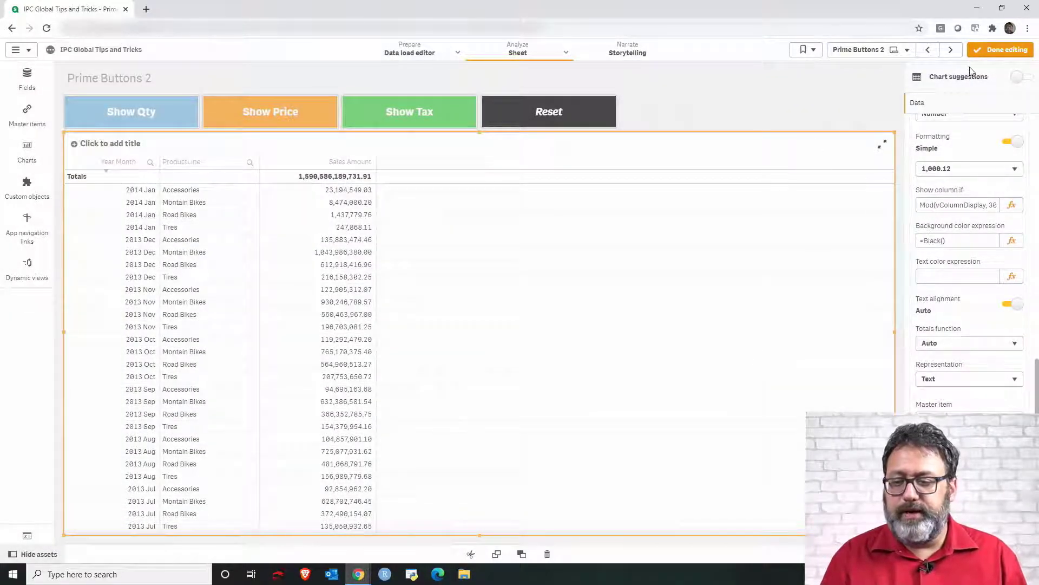
Step: Exit edit mode and use Show Price and Show Qty to reveal those columns
click(999, 50)
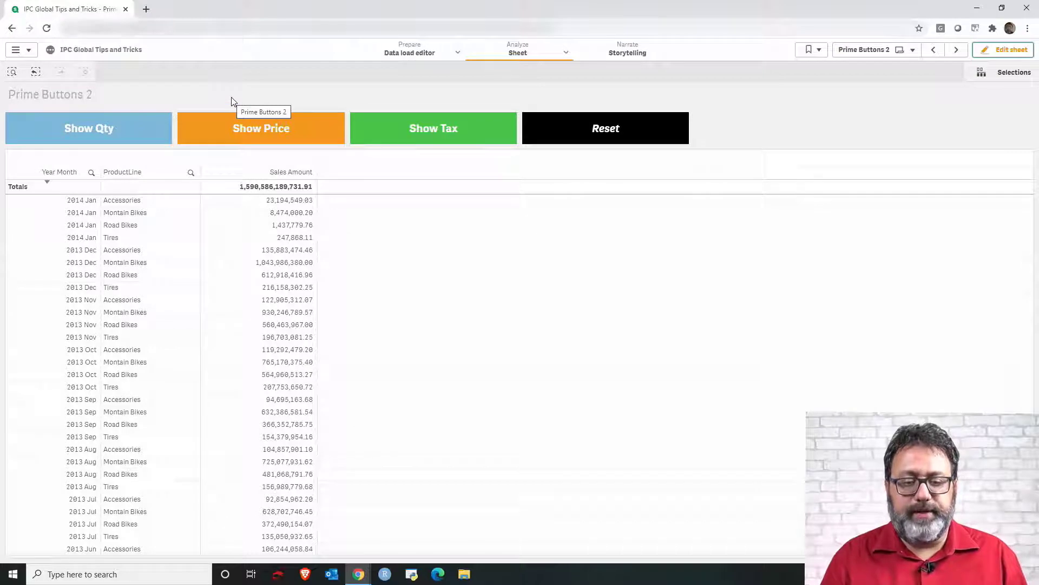
click(275, 130)
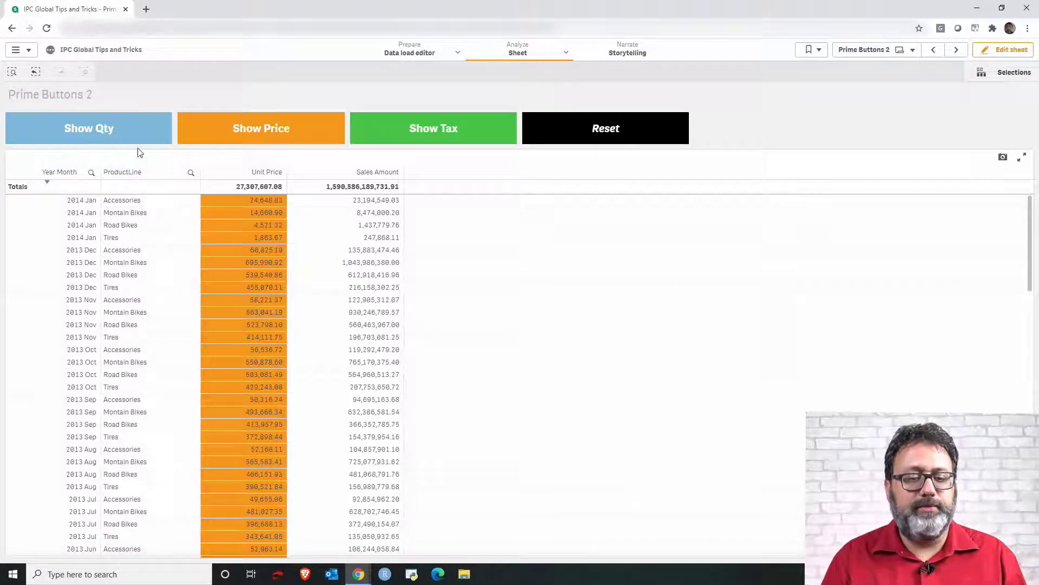
click(116, 134)
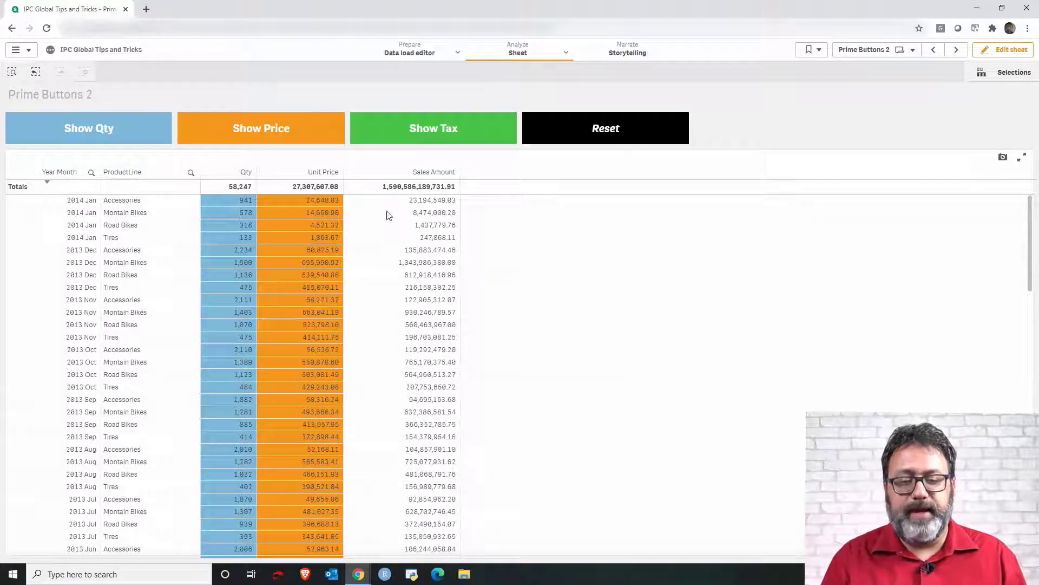
Step: Use Show Tax to reveal Tax Amount and Sales Total, showing all five columns
click(433, 142)
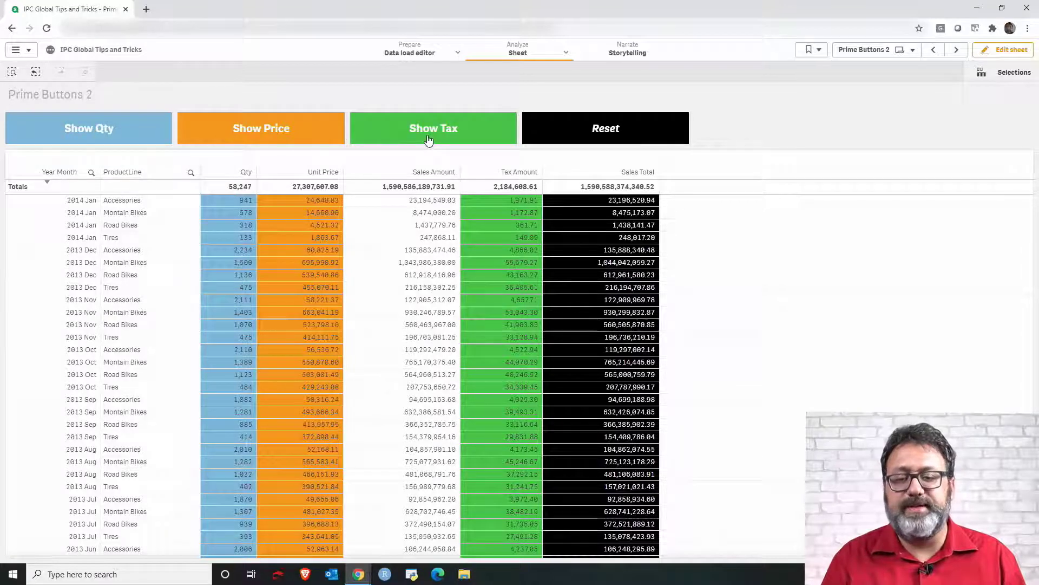
click(229, 124)
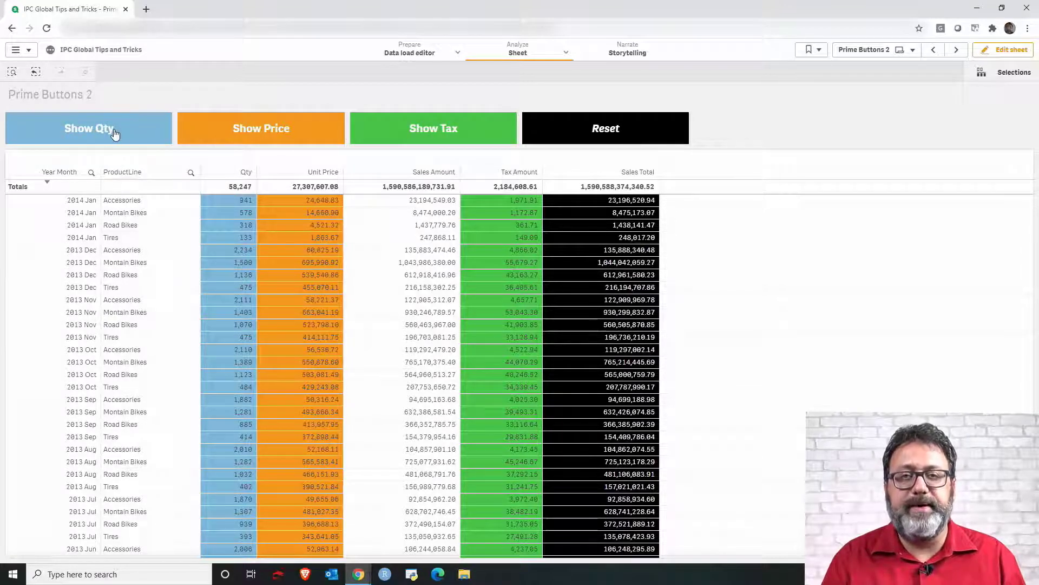